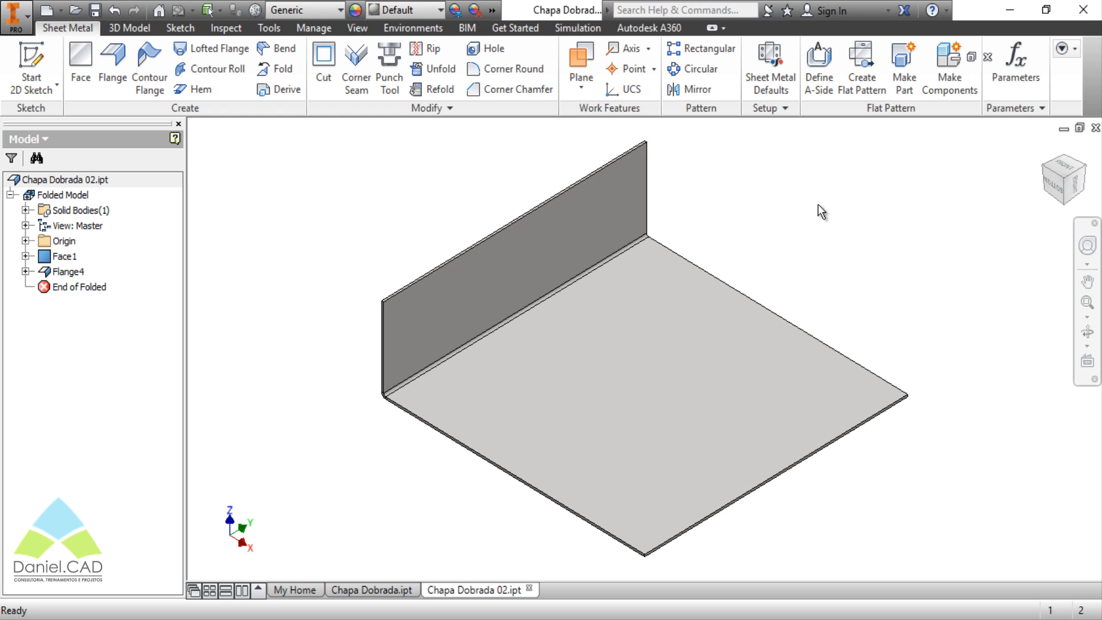
Check the part's sheet metal defaults without changing them
left_click(786, 87)
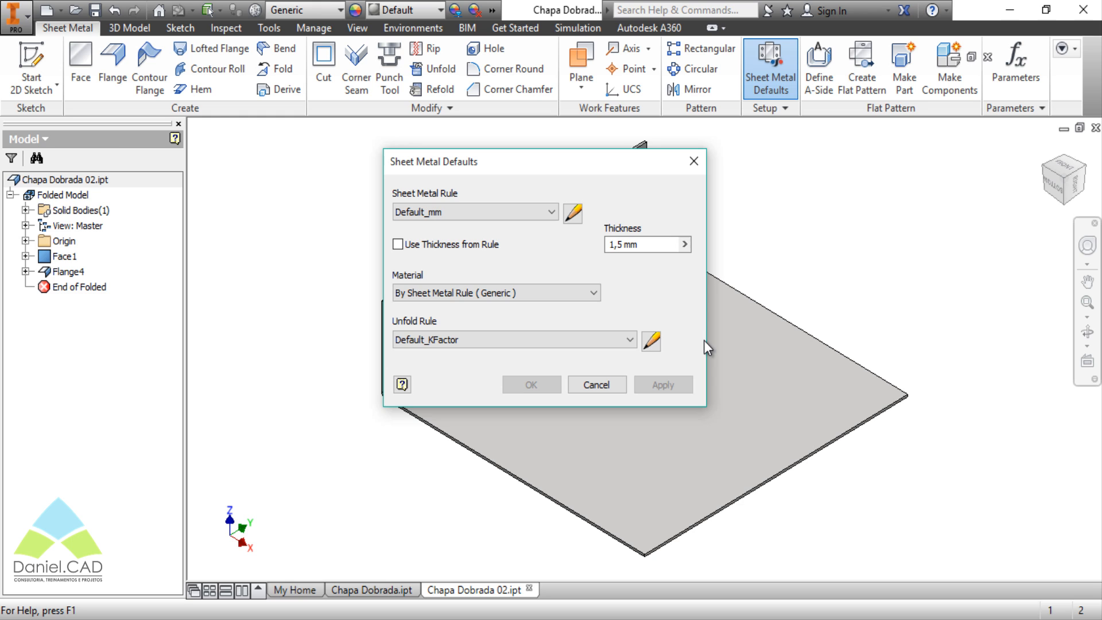
left_click(694, 161)
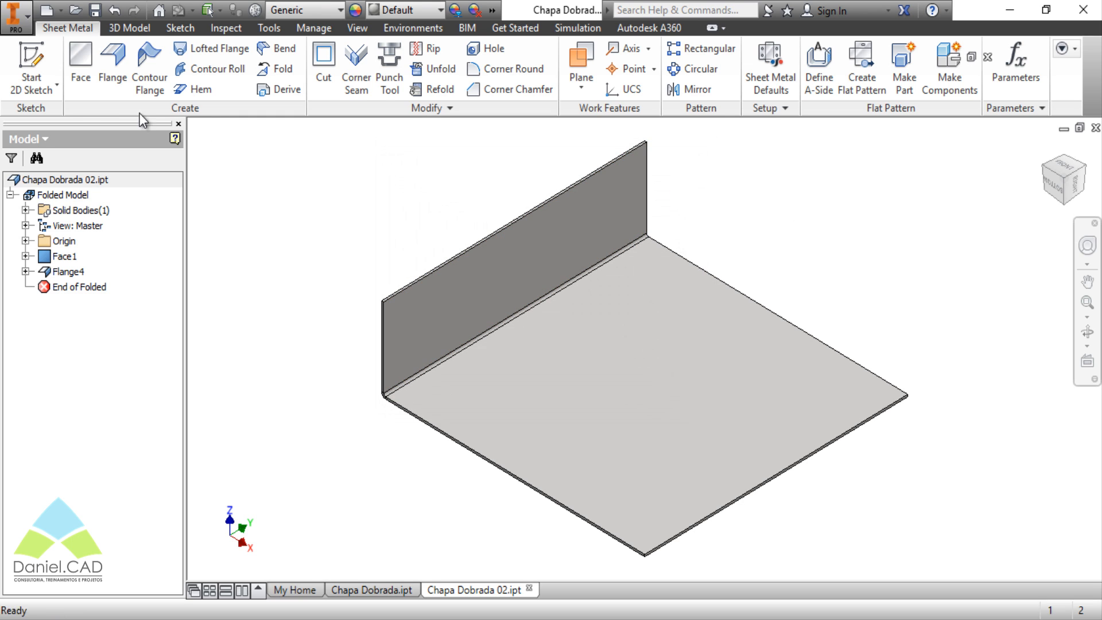
Start a 2D sketch on the large base face and draw a diagonal line across its upper-right corner, overshooting both edges
left_click(57, 67)
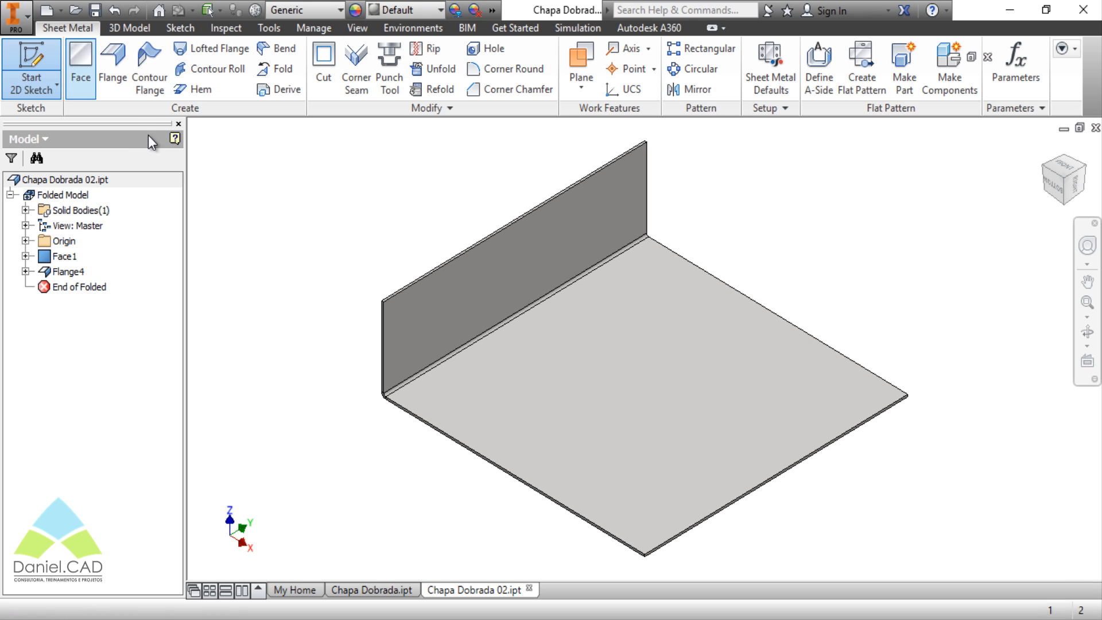
left_click(666, 365)
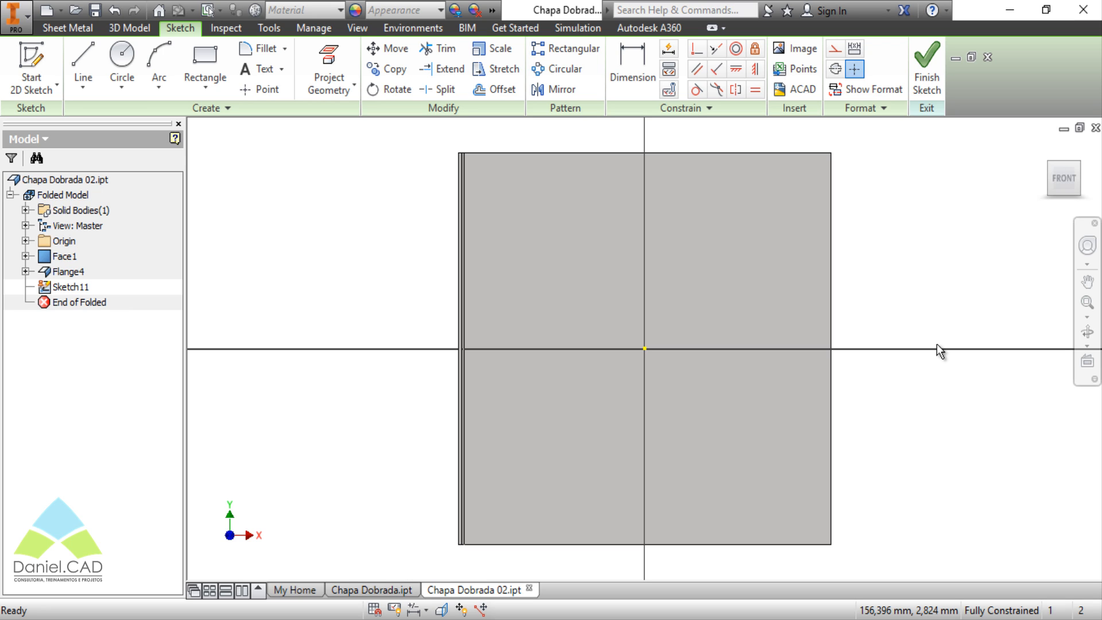
middle_click_drag(937, 344, 922, 347)
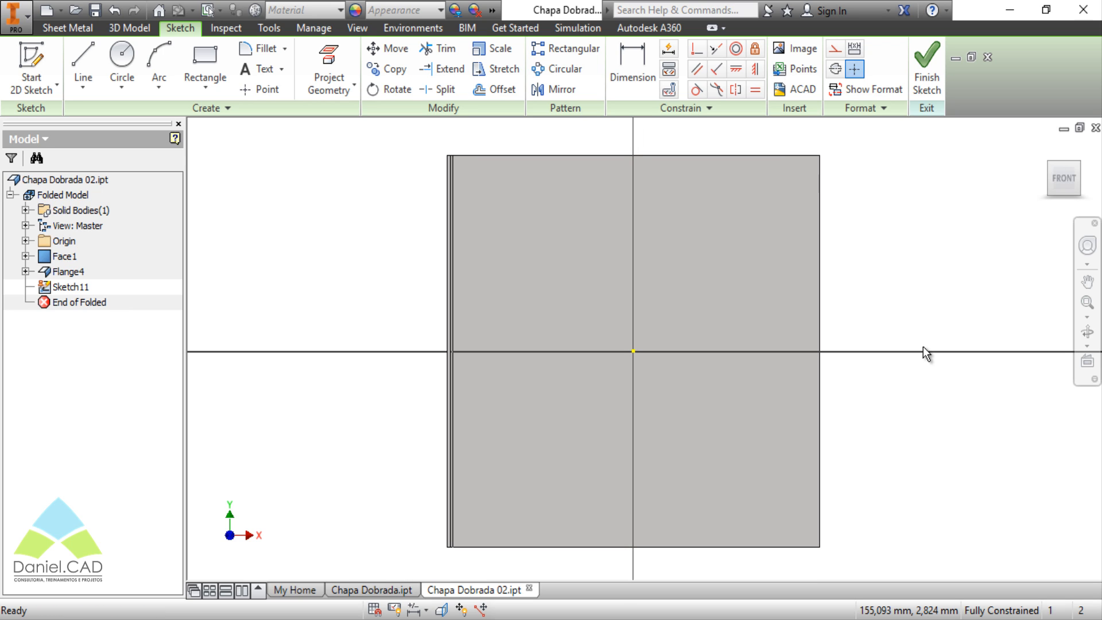
left_click(85, 59)
scroll(330, 223, "up", 4)
scroll(445, 208, "down", 3)
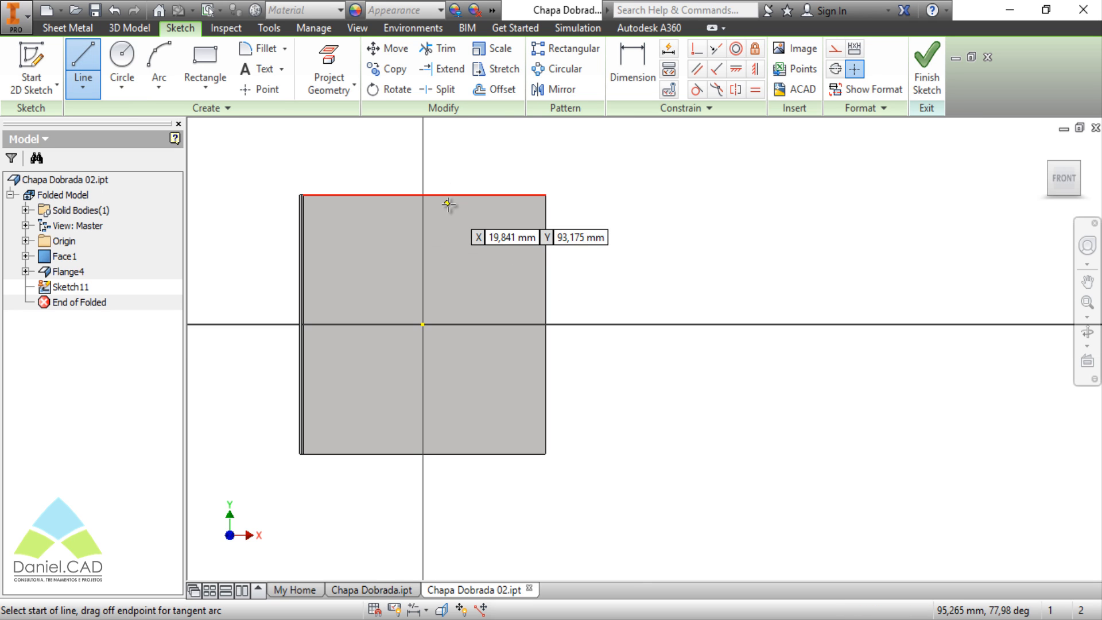
left_click(461, 173)
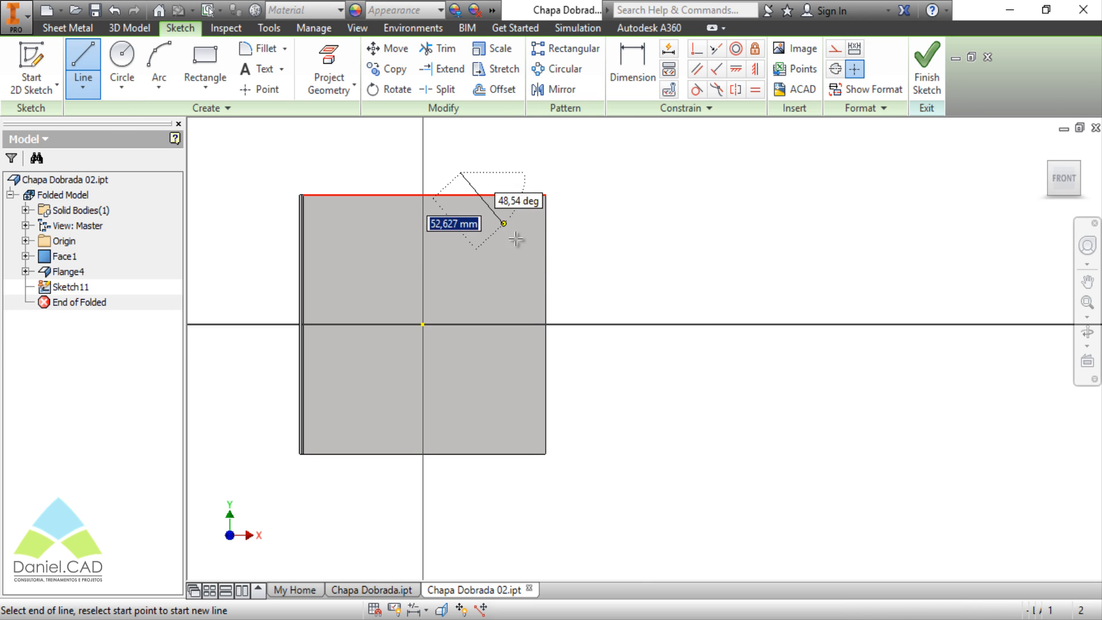
left_click(568, 313)
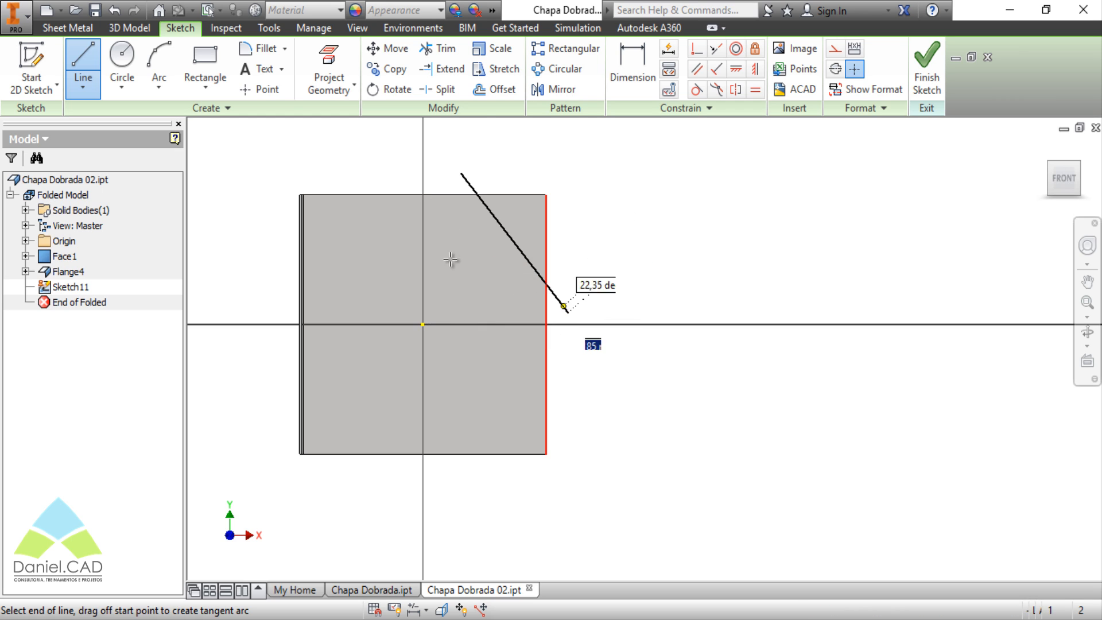
key("Escape")
scroll(450, 256, "down", 3)
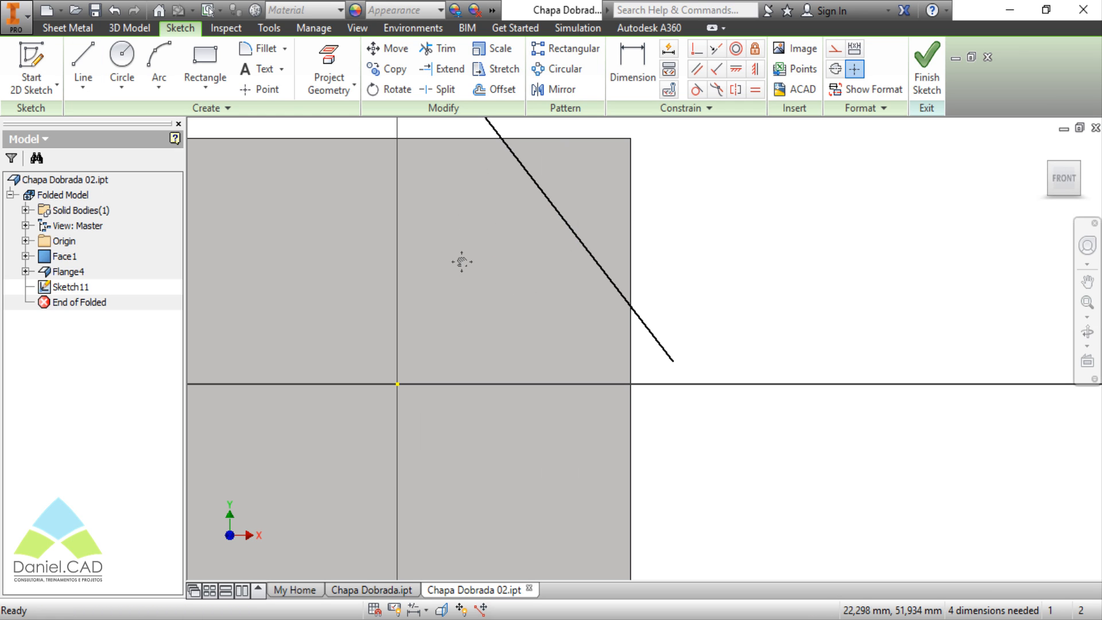
middle_click_drag(462, 262, 582, 346)
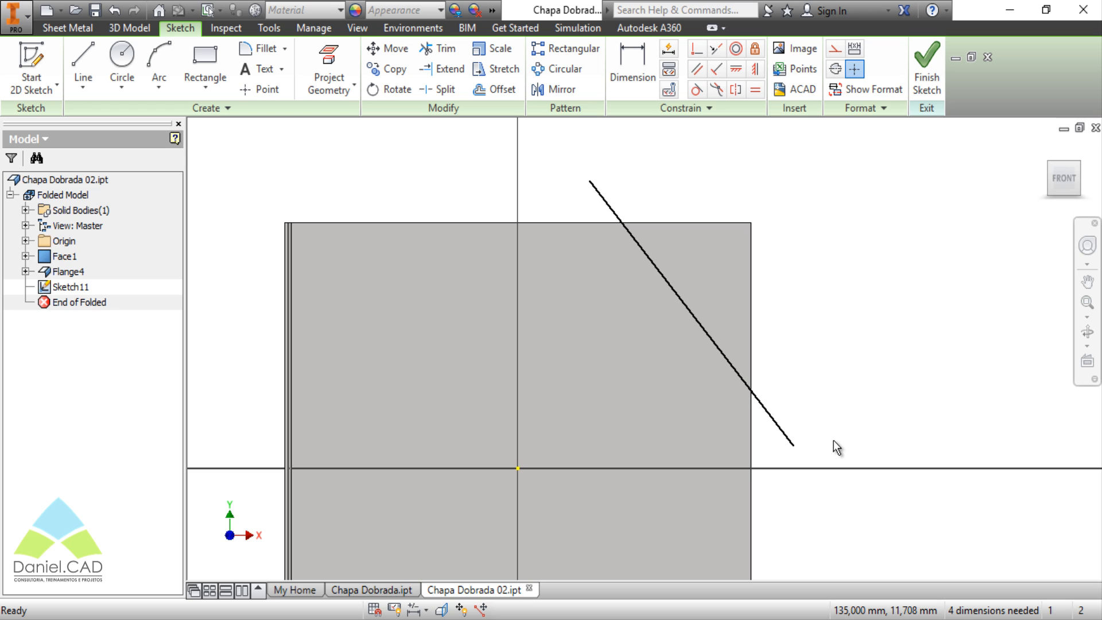
mouse_move(833, 440)
middle_mouse_down()
mouse_move(831, 393)
mouse_move(844, 376)
middle_mouse_up()
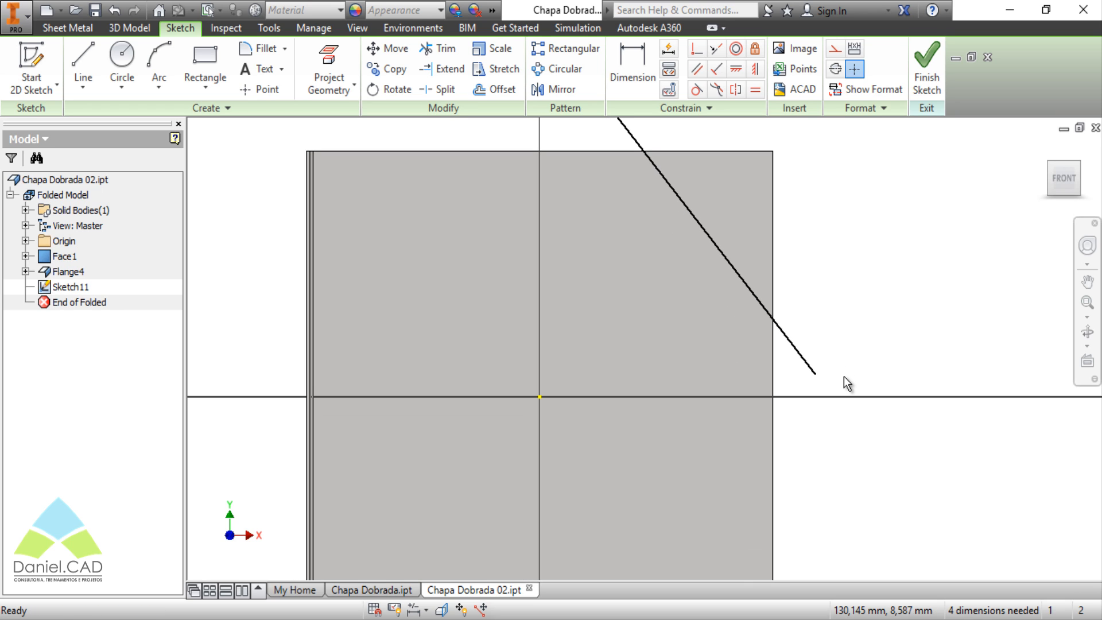
Project the outline of the base face into the sketch
left_click(331, 60)
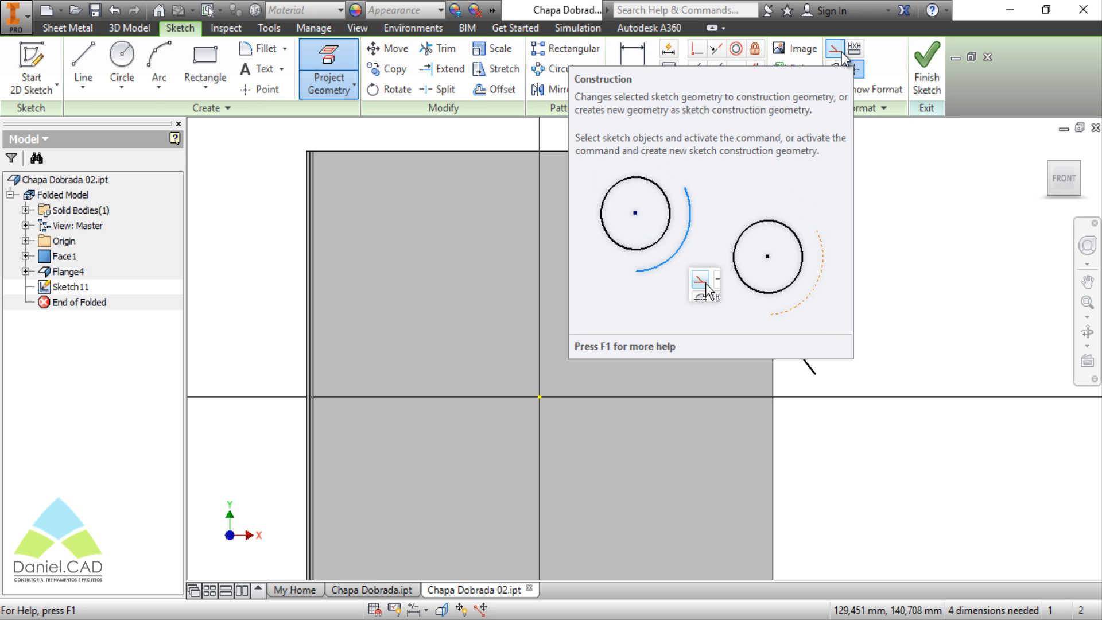
left_click(836, 50)
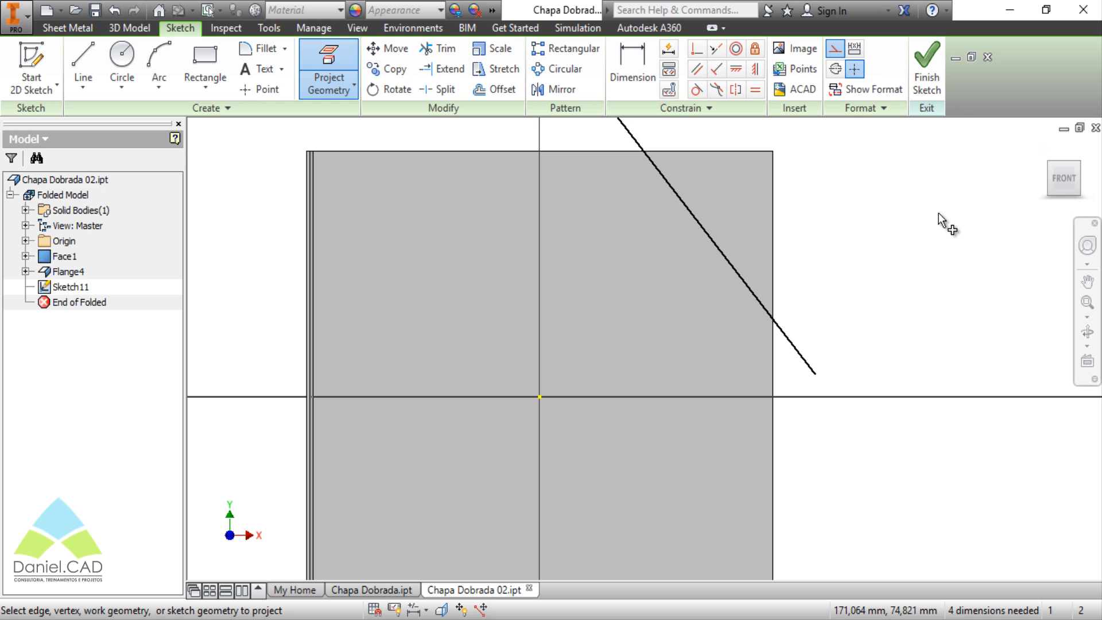
scroll(905, 310, "down", 3)
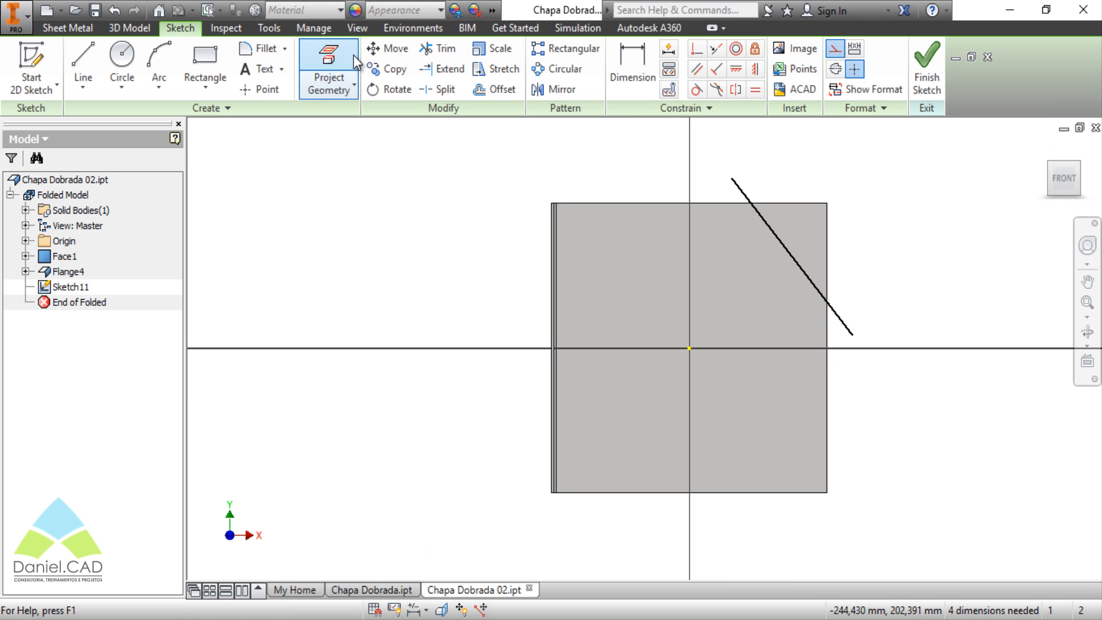
left_click(352, 55)
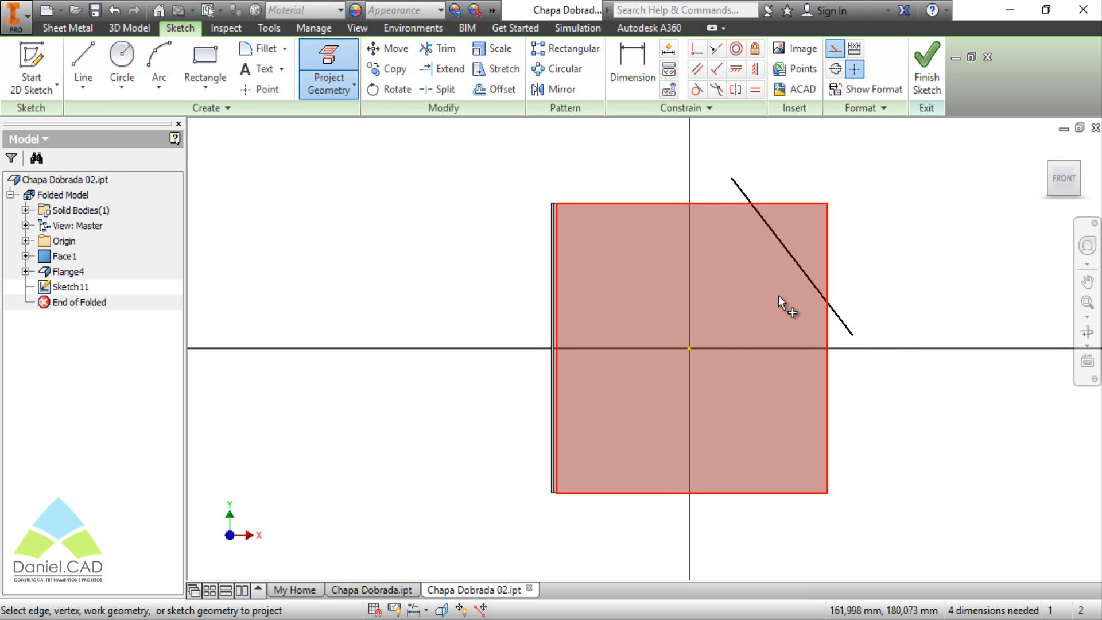
left_click(748, 309)
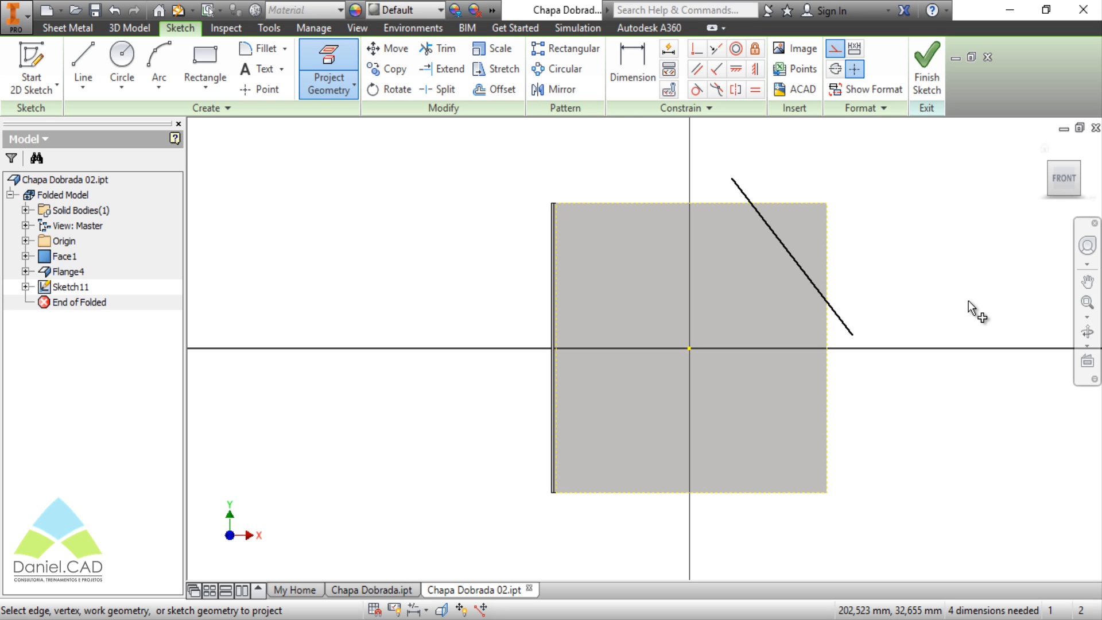
key("Escape")
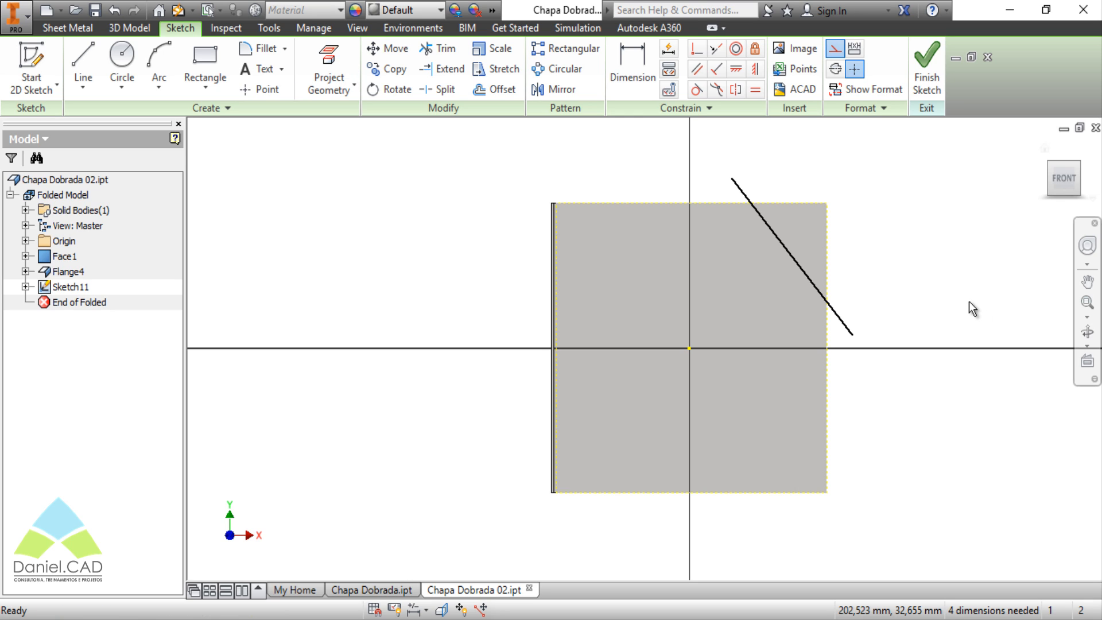
Draw a diagonal line across the lower-right corner with its endpoints on the projected right and bottom edges, and finish the sketch
left_click(90, 60)
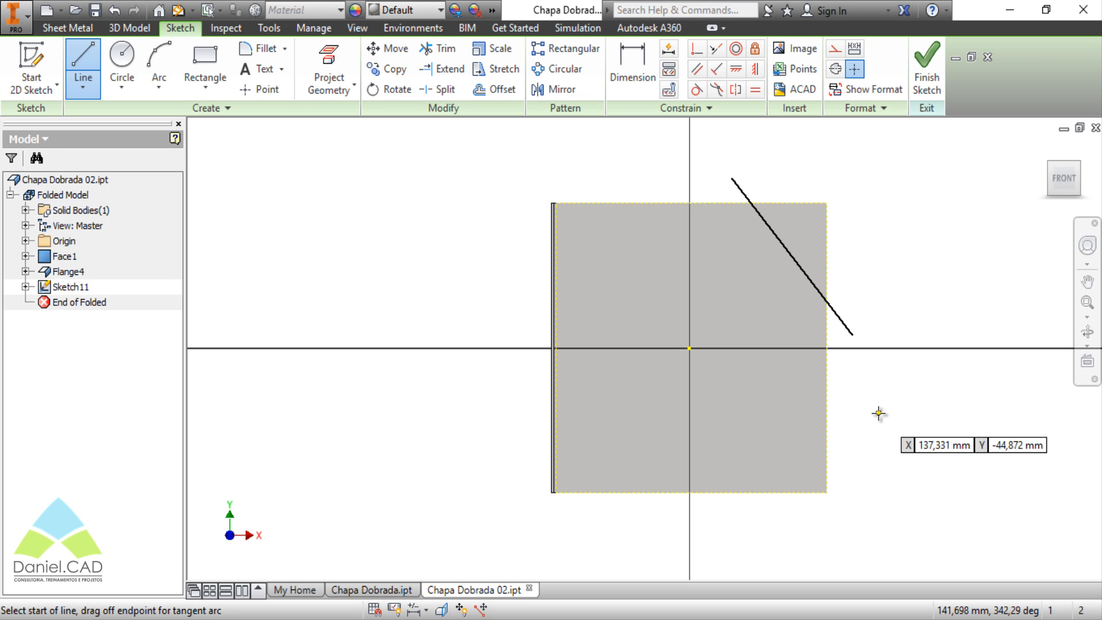
scroll(911, 469, "down", 3)
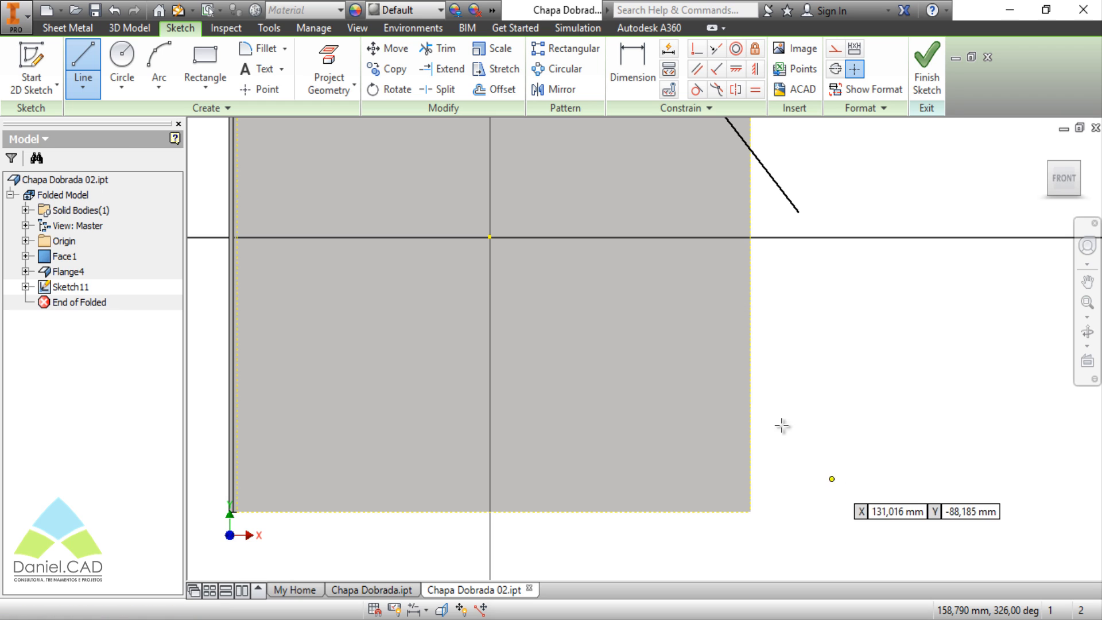
left_click(749, 296)
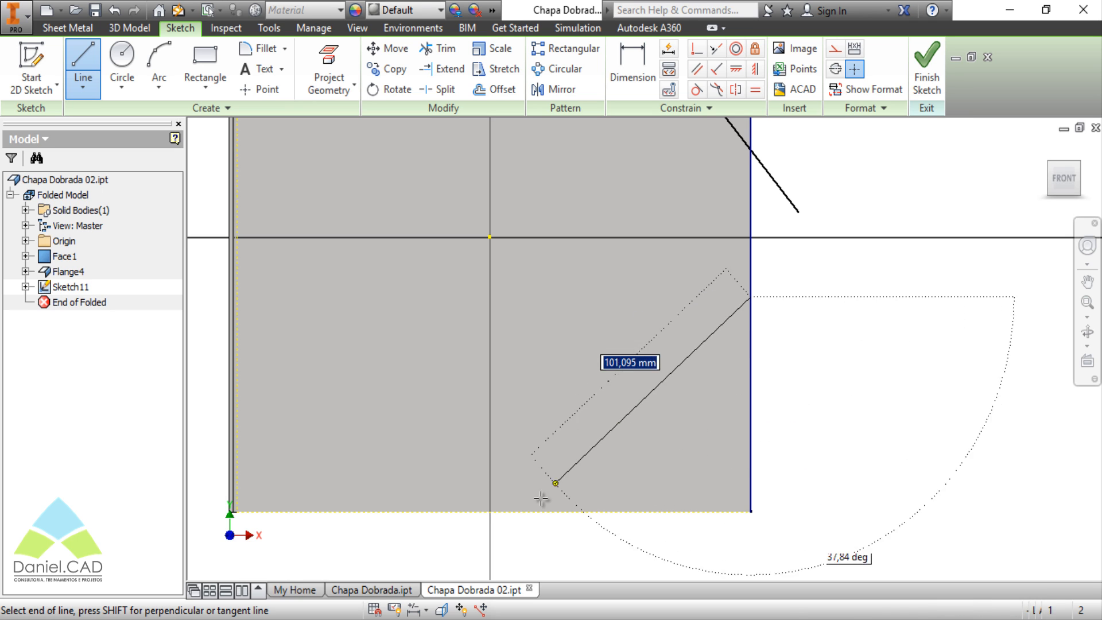
left_click(523, 513)
key("Escape")
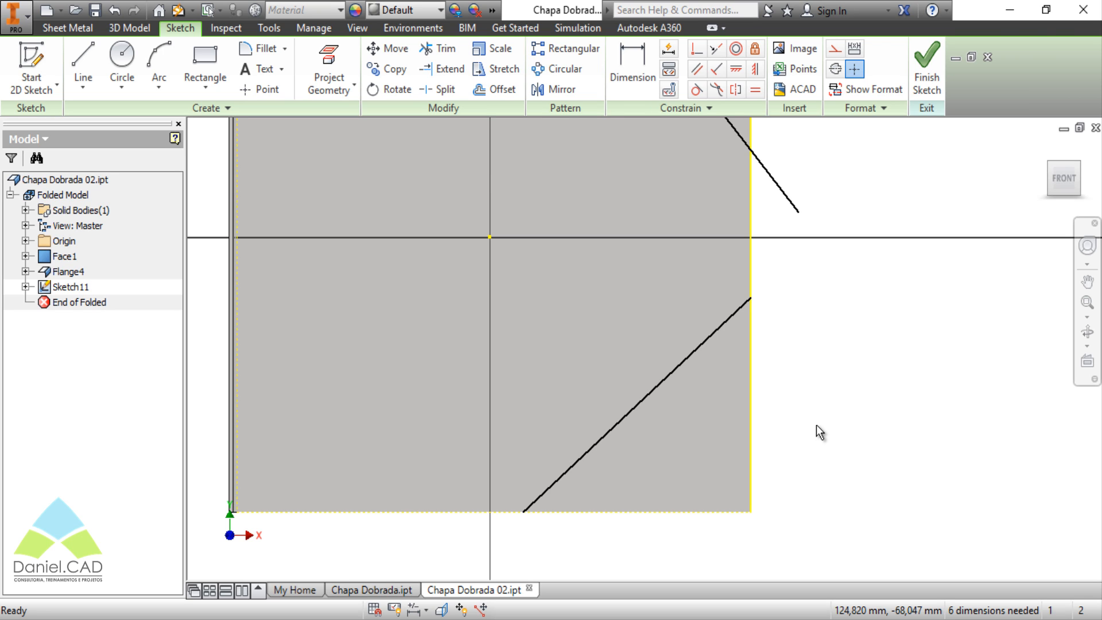
left_click(935, 81)
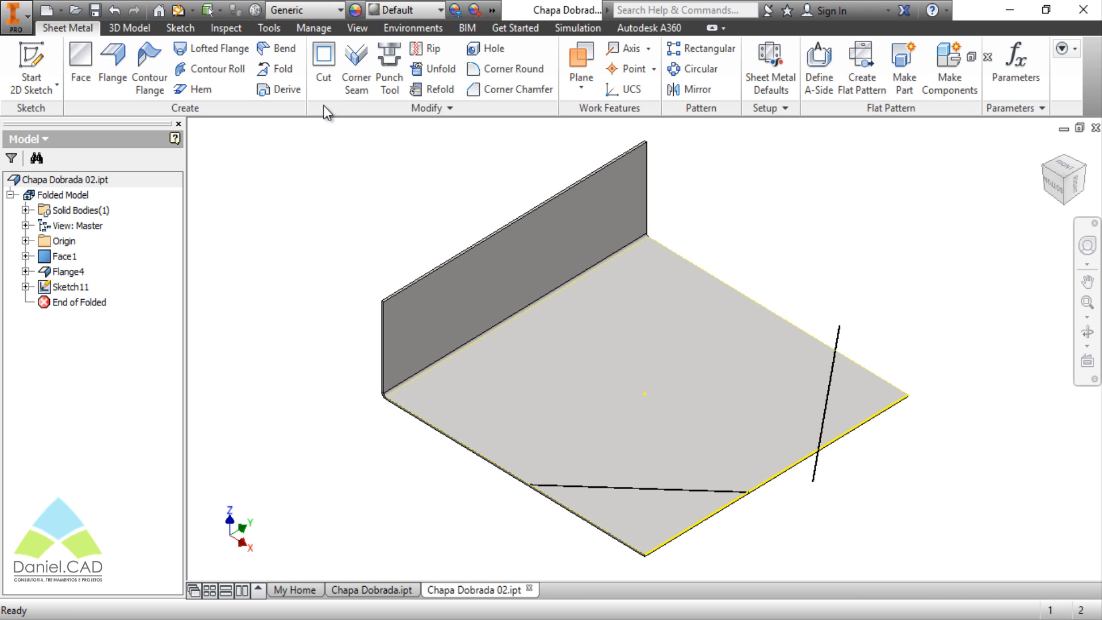
Start the Fold command and review its unfold rule and its bend relief and transition options
left_click(293, 73)
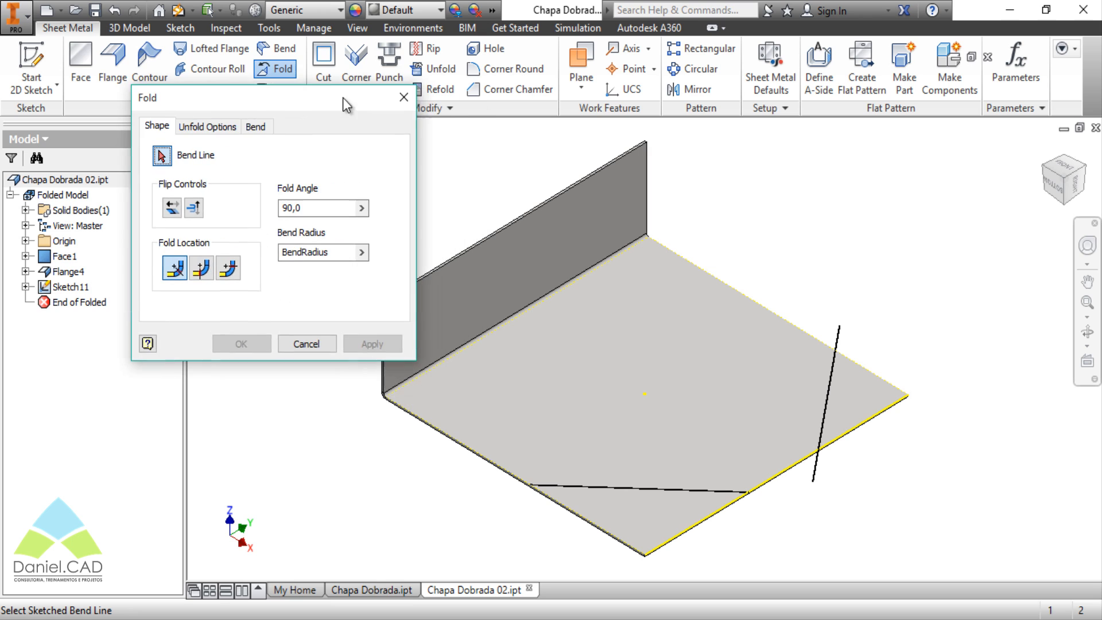
left_click_drag(343, 98, 308, 80)
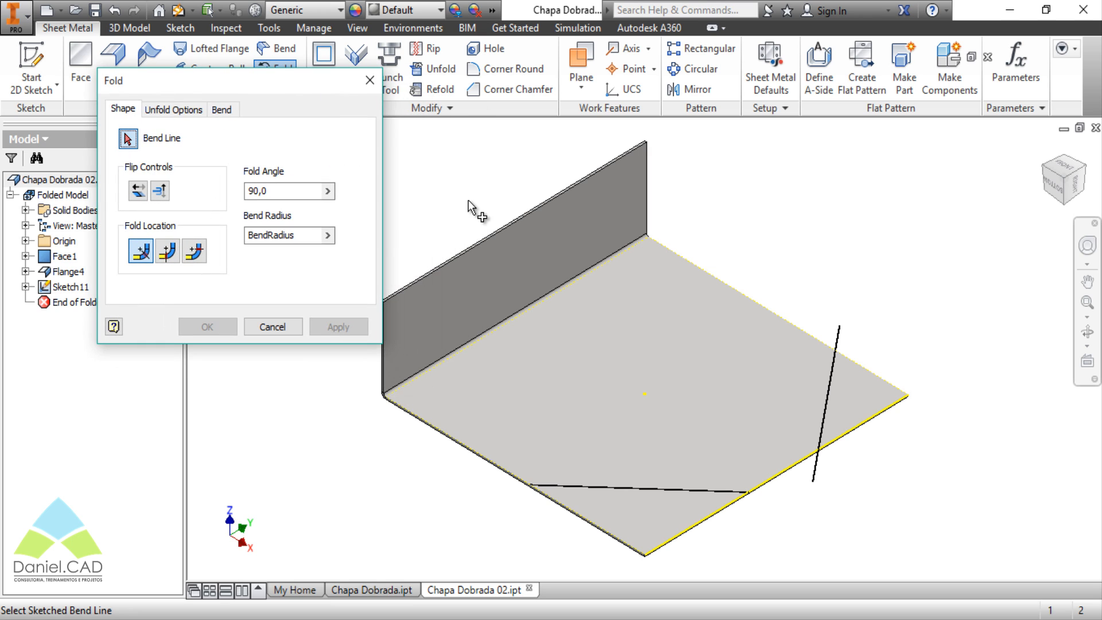
left_click_drag(313, 74, 297, 90)
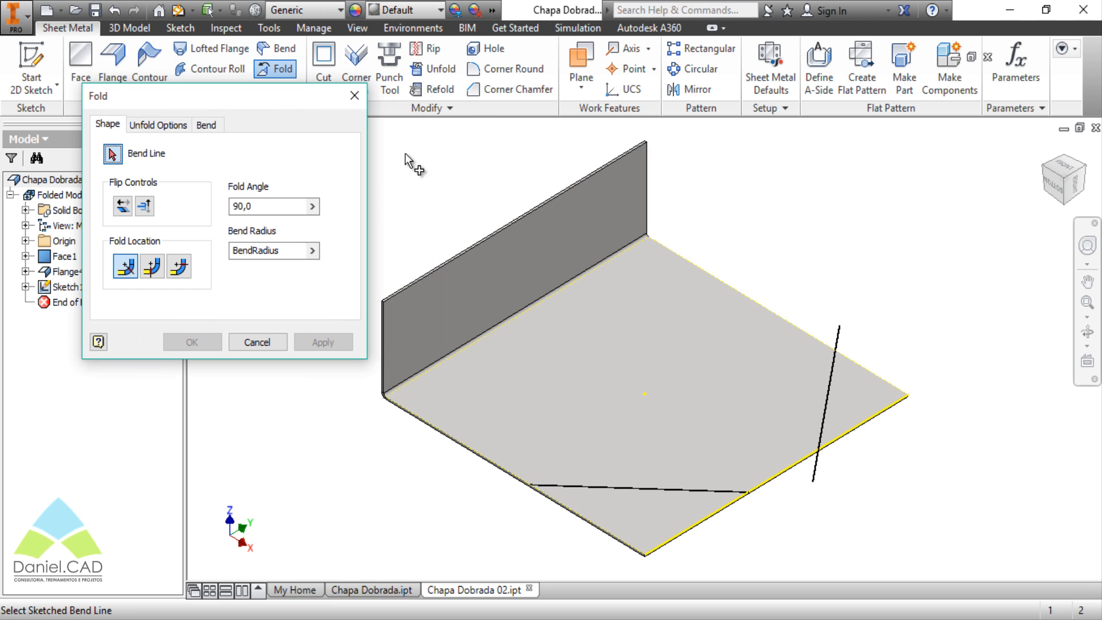
left_click(166, 131)
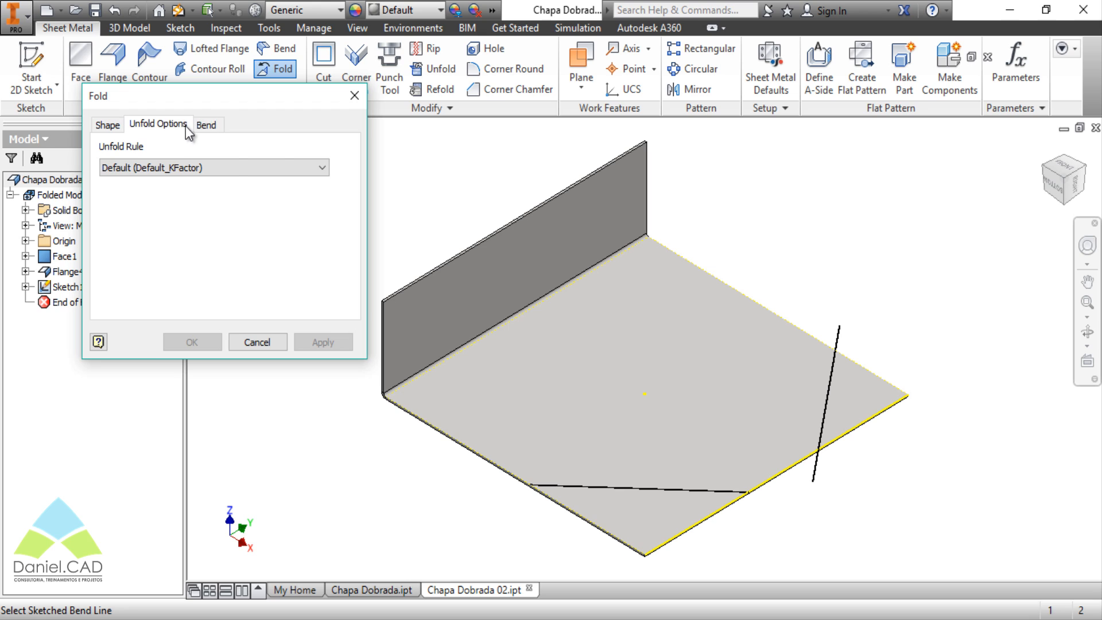
left_click(208, 125)
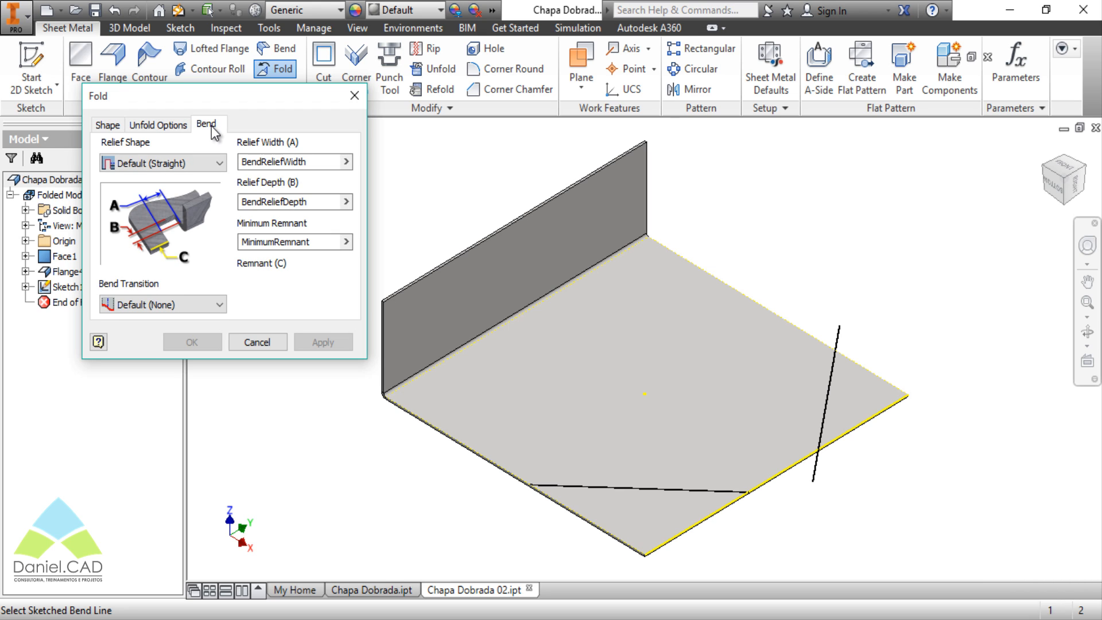
left_click(182, 127)
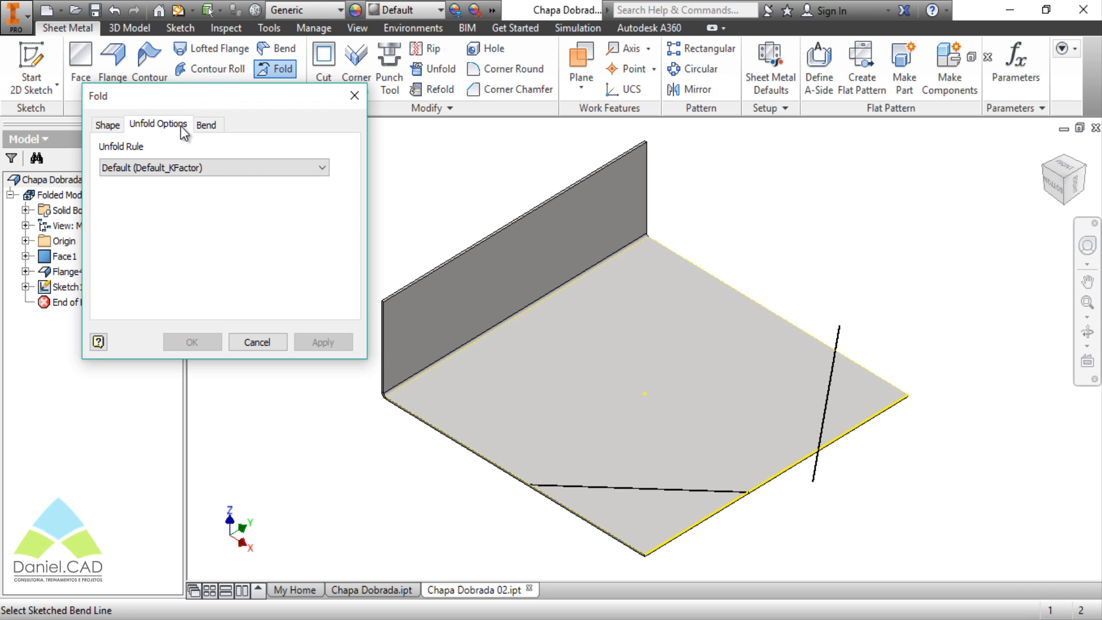
left_click(209, 125)
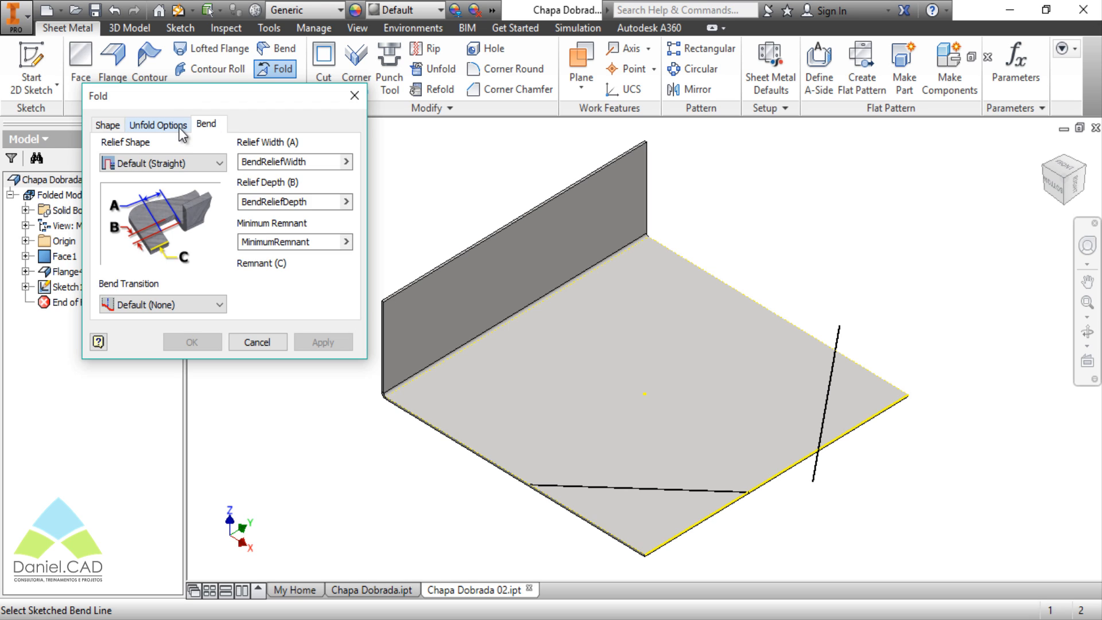
left_click(180, 127)
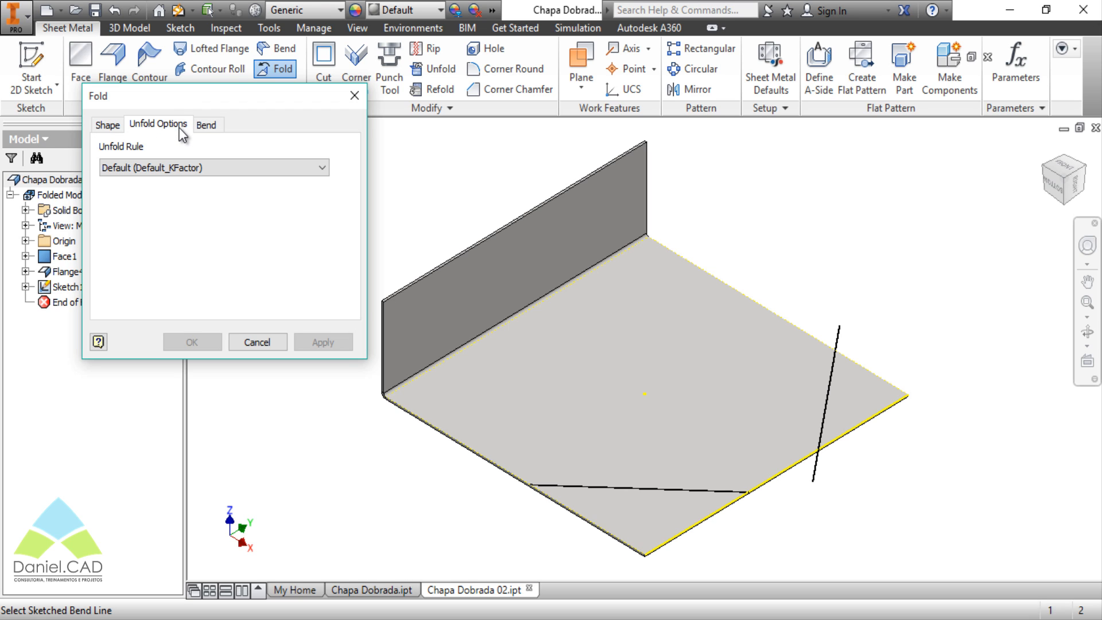
left_click(103, 129)
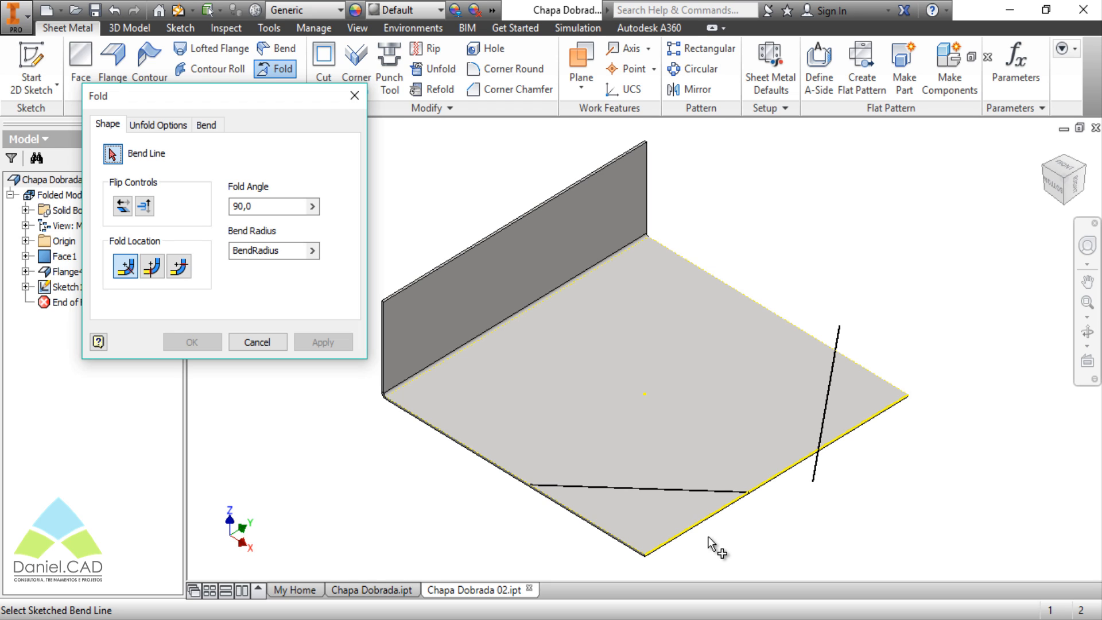
Select the diagonal line that ends on the plate's edges as the bend line for the fold
left_click(652, 488)
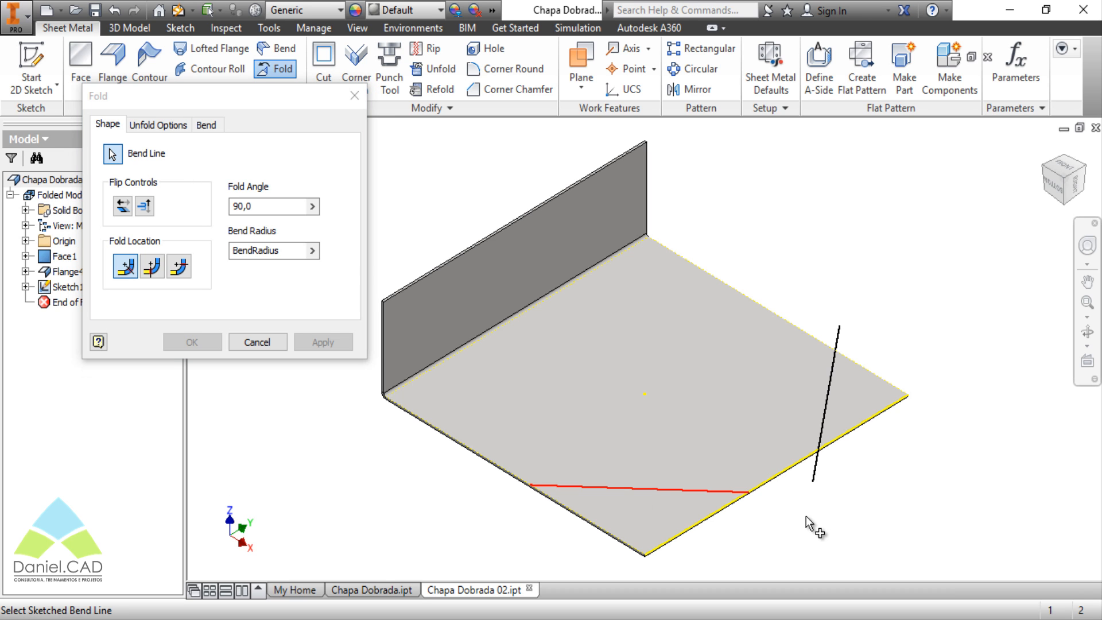
mouse_move(705, 526)
middle_mouse_down("shift")
mouse_move(664, 511)
mouse_move(815, 489)
middle_mouse_up("shift")
mouse_move(871, 380)
middle_mouse_down("shift")
mouse_move(910, 475)
mouse_move(896, 471)
middle_mouse_up("shift")
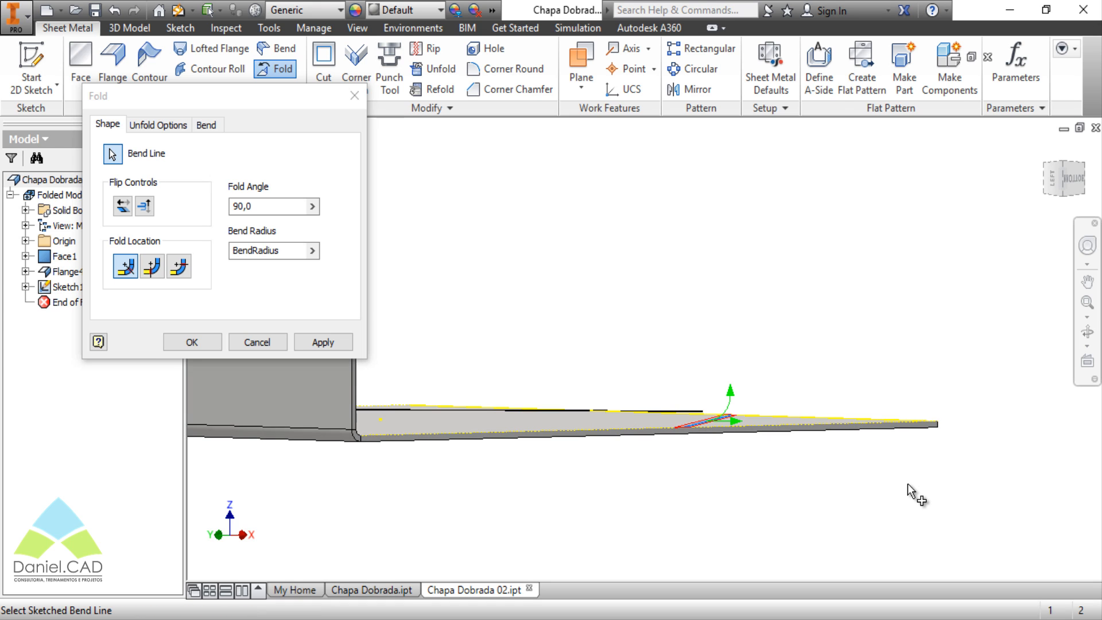
Flip the fold to the other side of the bend line and return it to the outer corner side
left_click(127, 211)
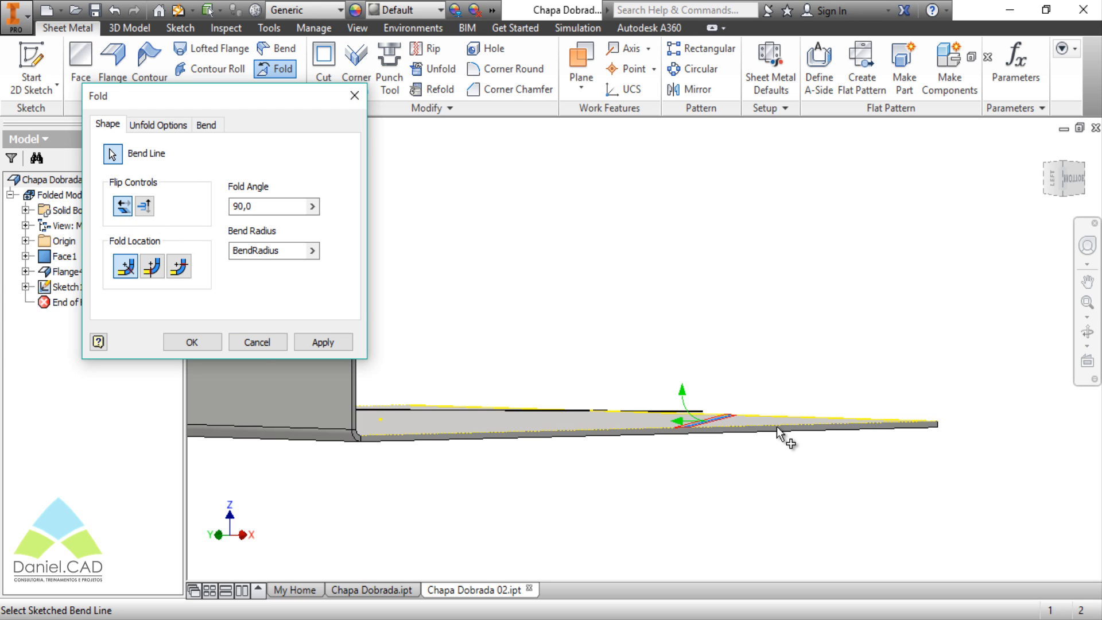
scroll(770, 435, "up", 2)
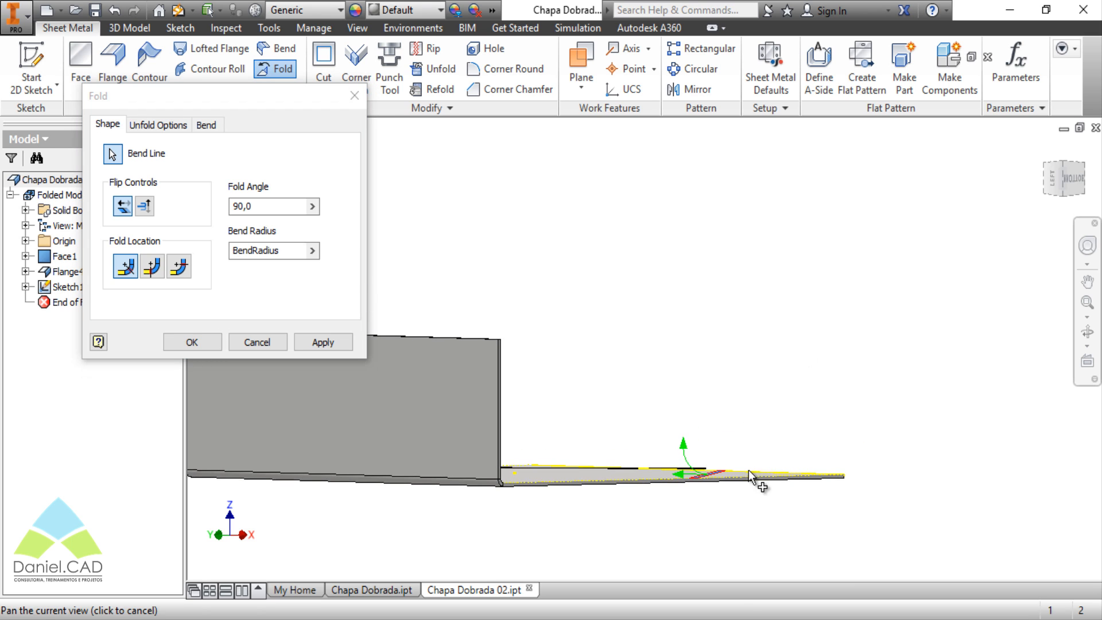
middle_click_drag(767, 453, 756, 457, "shift")
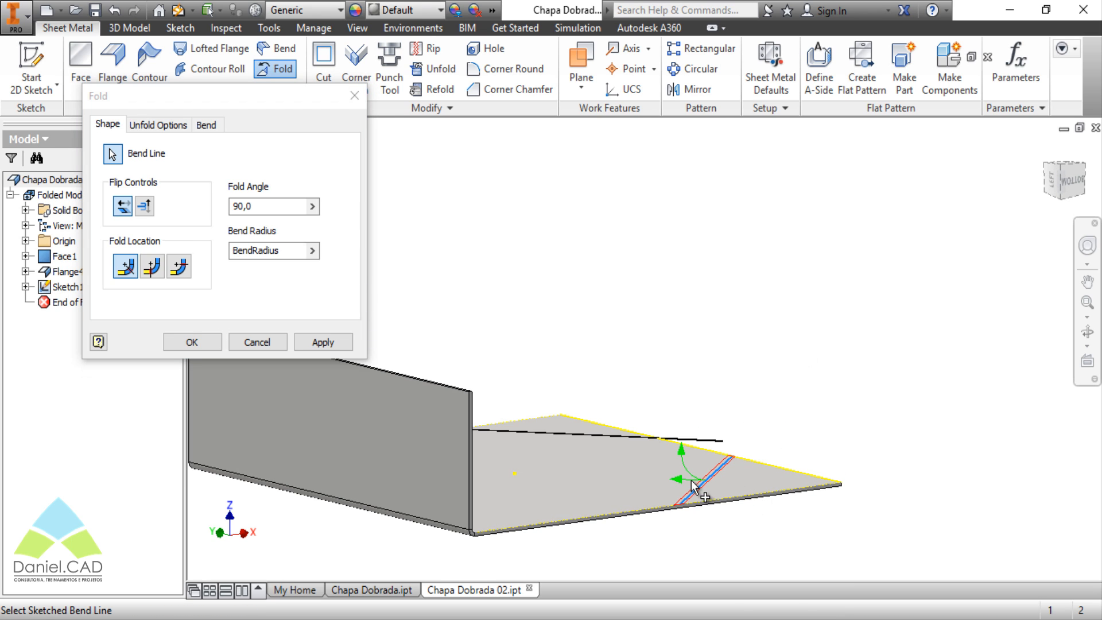
scroll(755, 523, "up", 3)
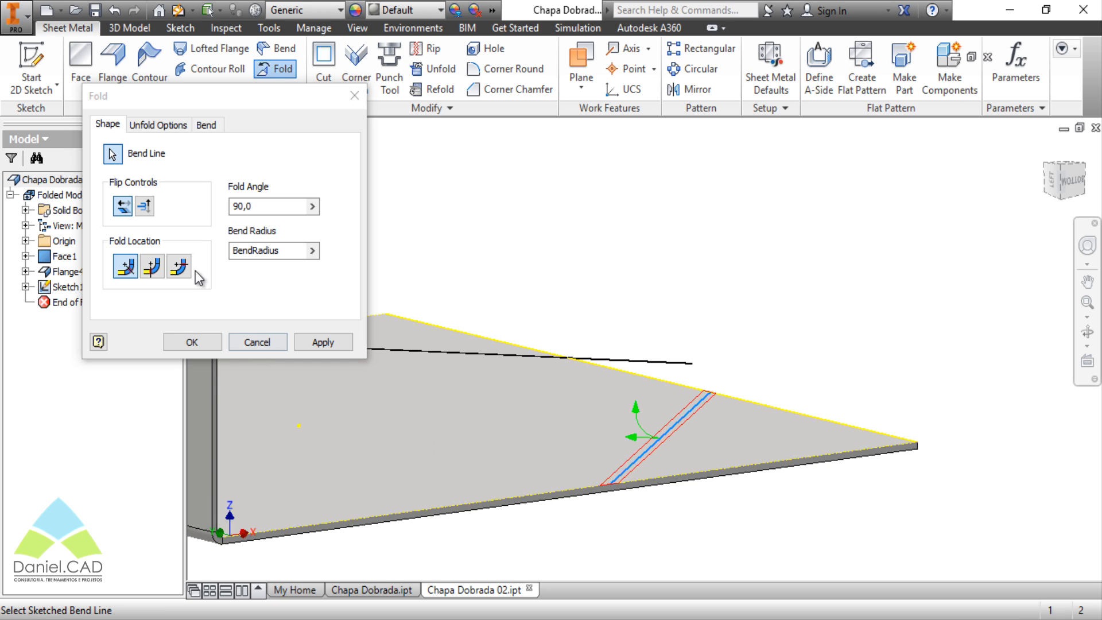
left_click(122, 207)
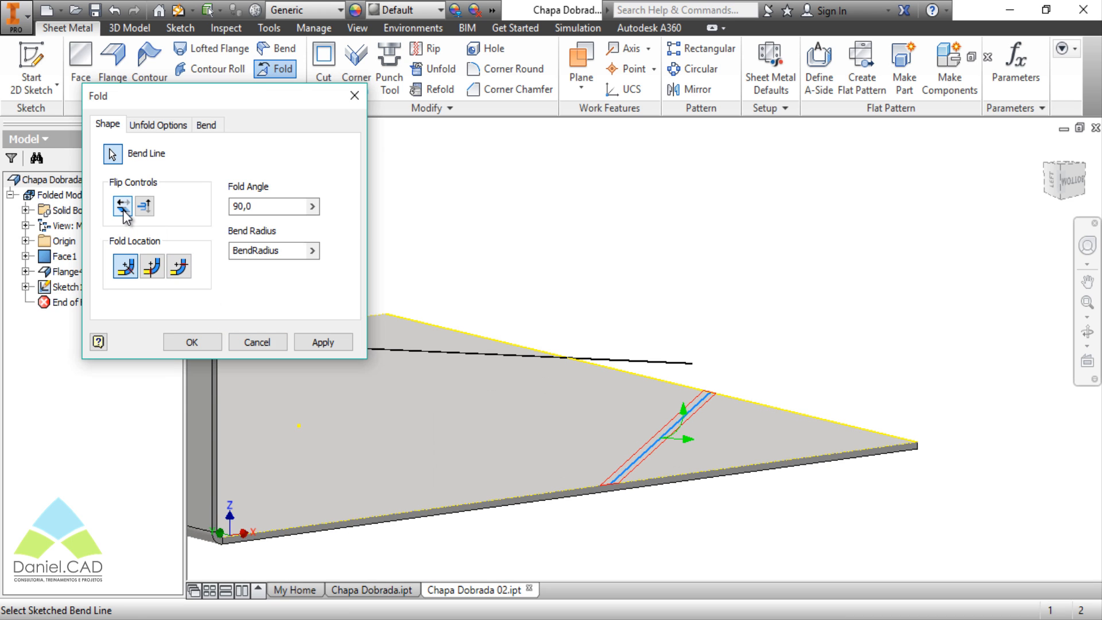
mouse_move(629, 450)
middle_mouse_down("shift")
mouse_move(521, 440)
mouse_move(645, 455)
middle_mouse_up("shift")
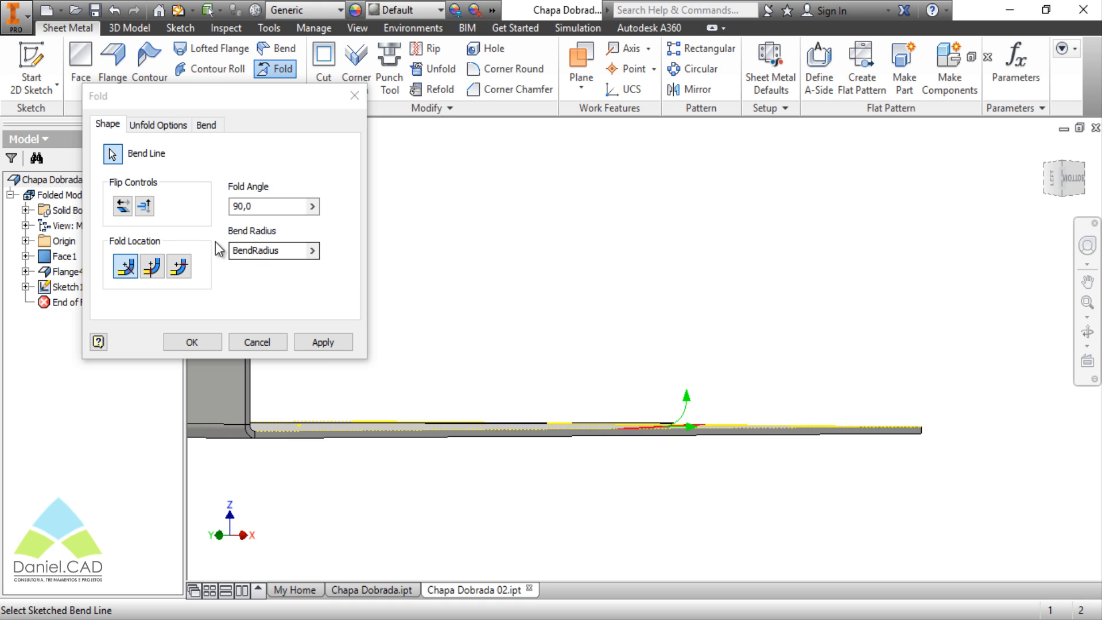
Flip the bend direction to fold the corner downward and switch it back to upward
left_click(144, 209)
middle_click_drag(486, 261, 631, 453)
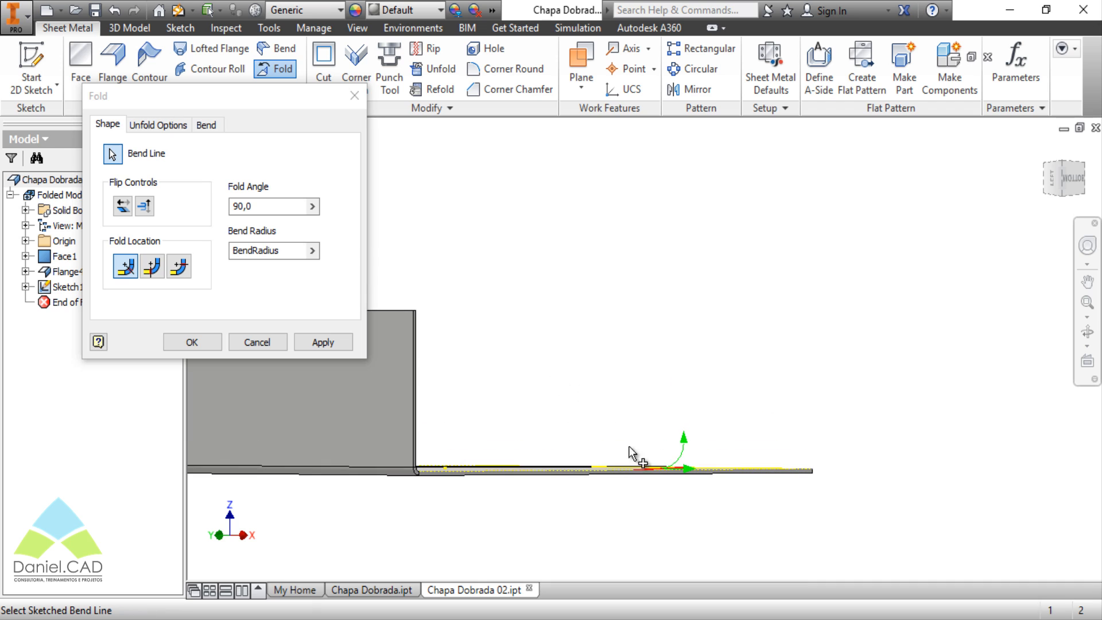
scroll(701, 481, "up", 3)
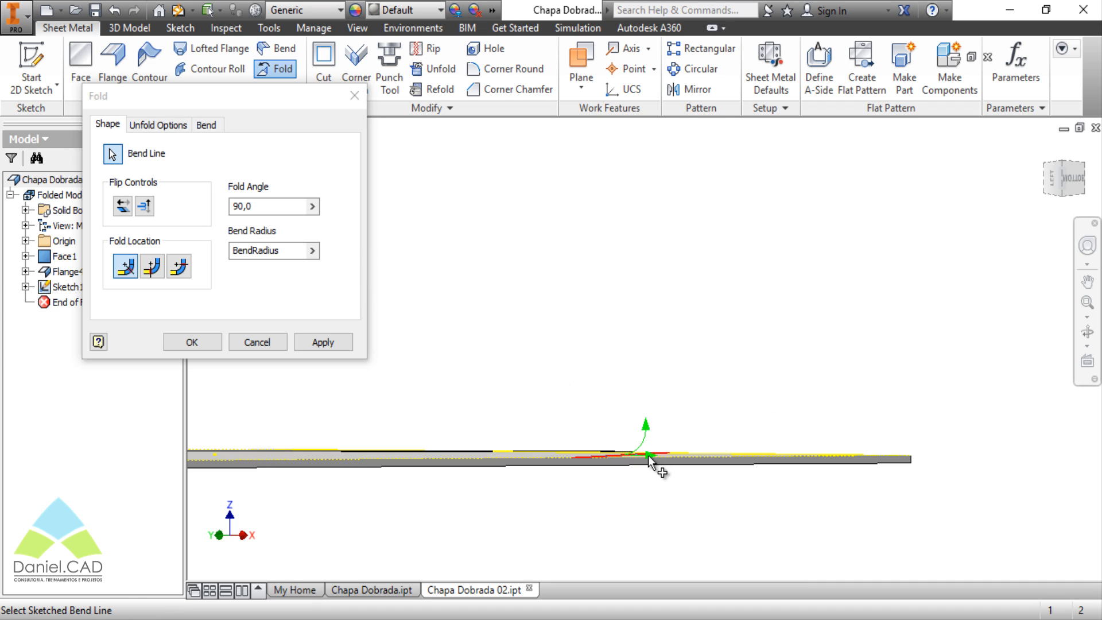
left_click(147, 209)
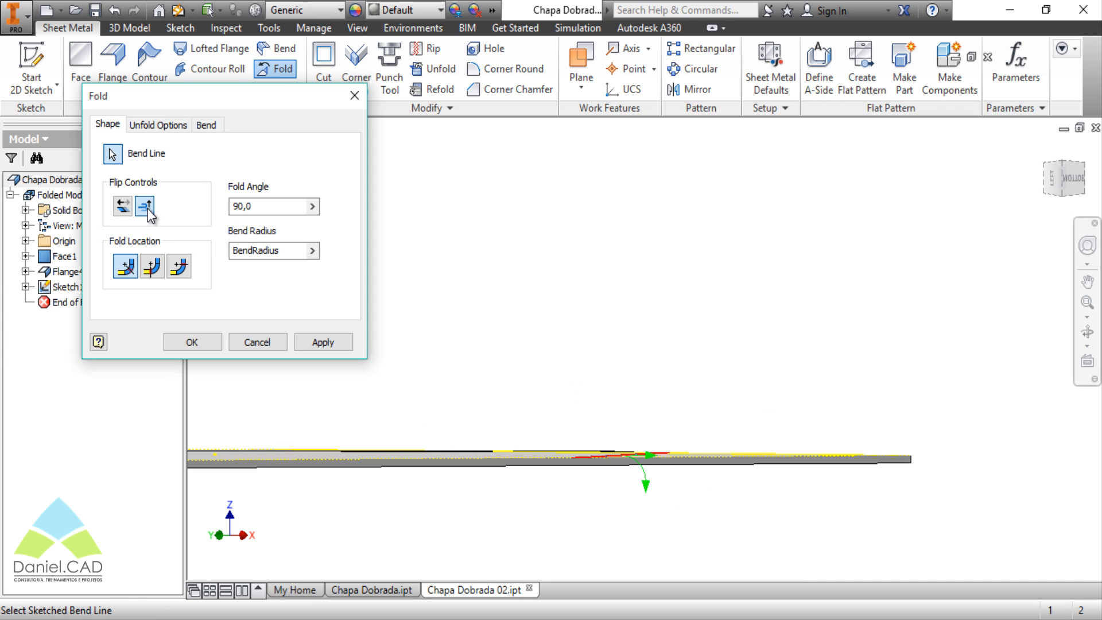
left_click(146, 210)
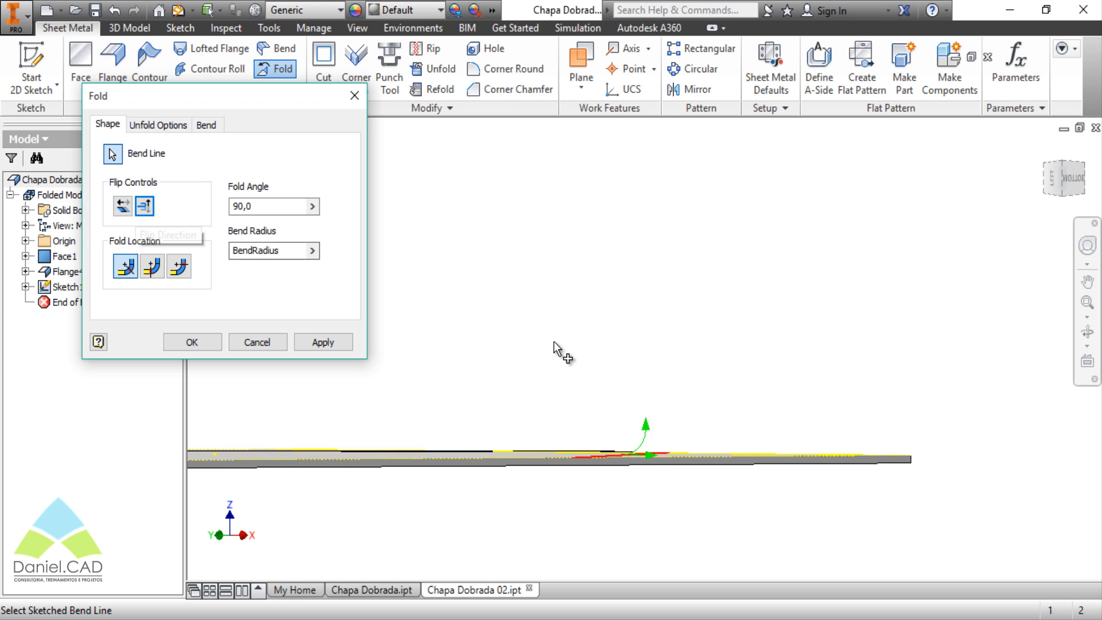
middle_click_drag(505, 341, 686, 343)
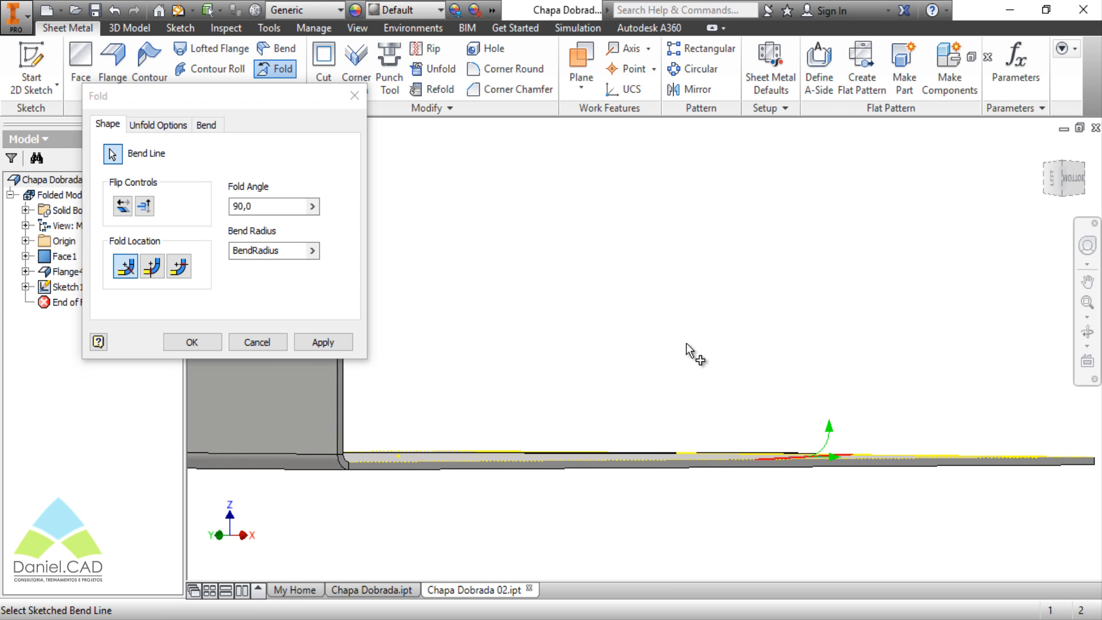
Try flipping both the folded side and the bend direction, and restore the upward fold on the outer corner side
left_click(131, 213)
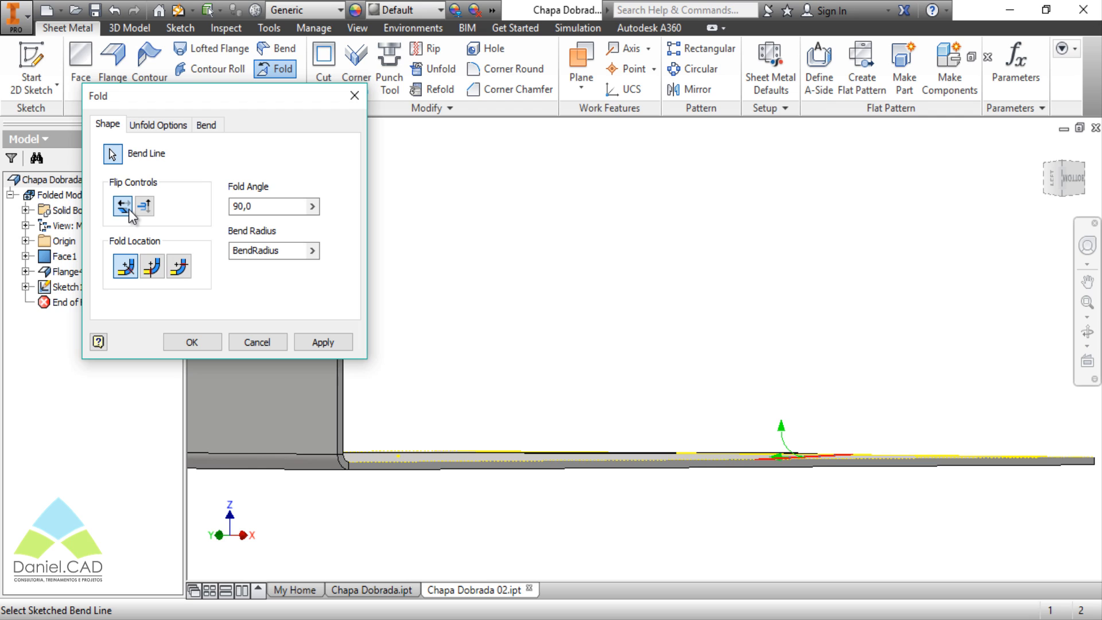
left_click(147, 210)
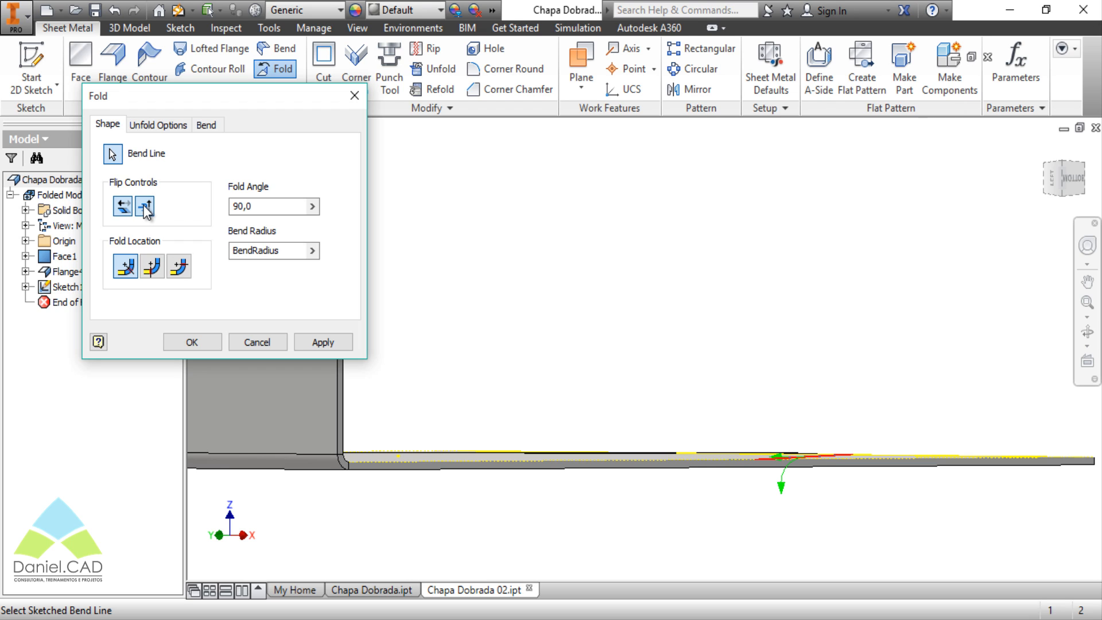
left_click(123, 207)
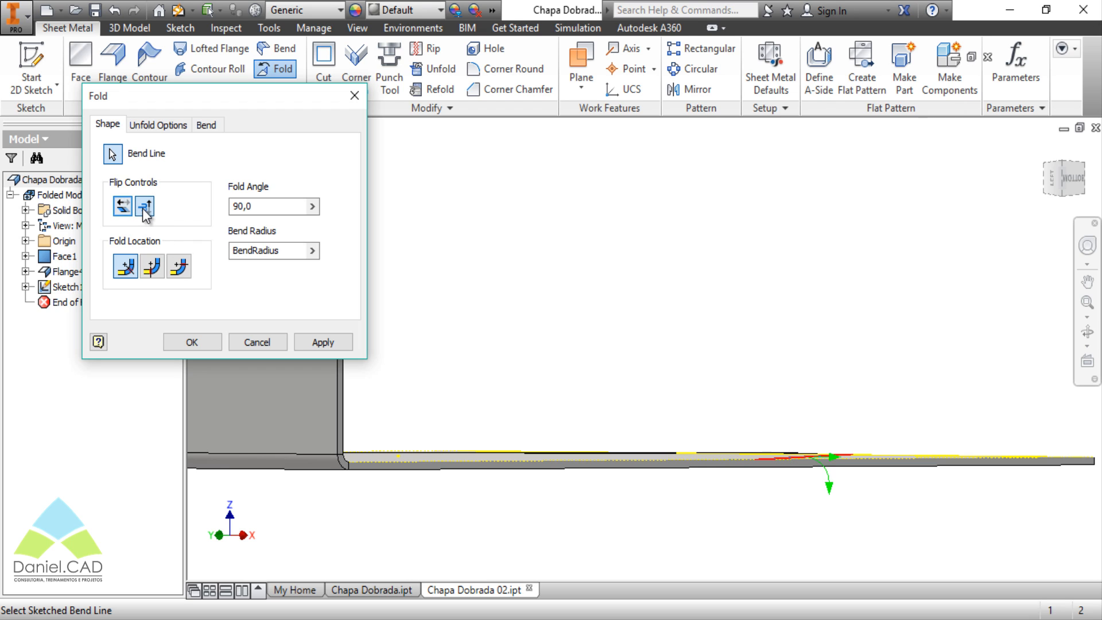
left_click(146, 208)
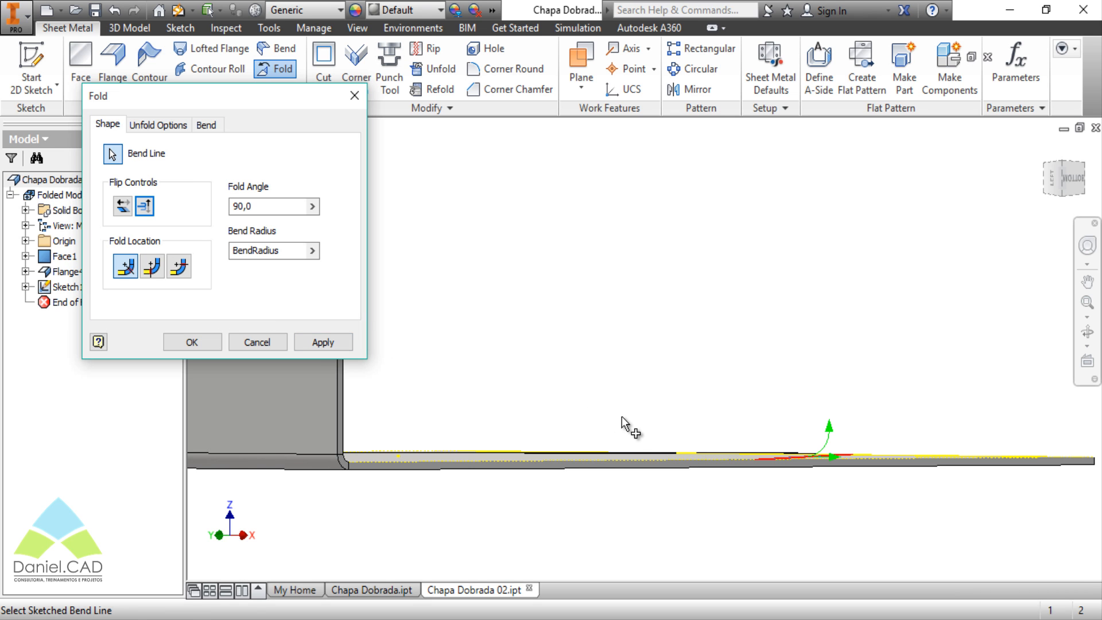
Compare the fold locations that make the sketched line the start and the end of the bend, viewing the face straight on
middle_click_drag(622, 416, 694, 355, "shift")
left_click(1065, 173)
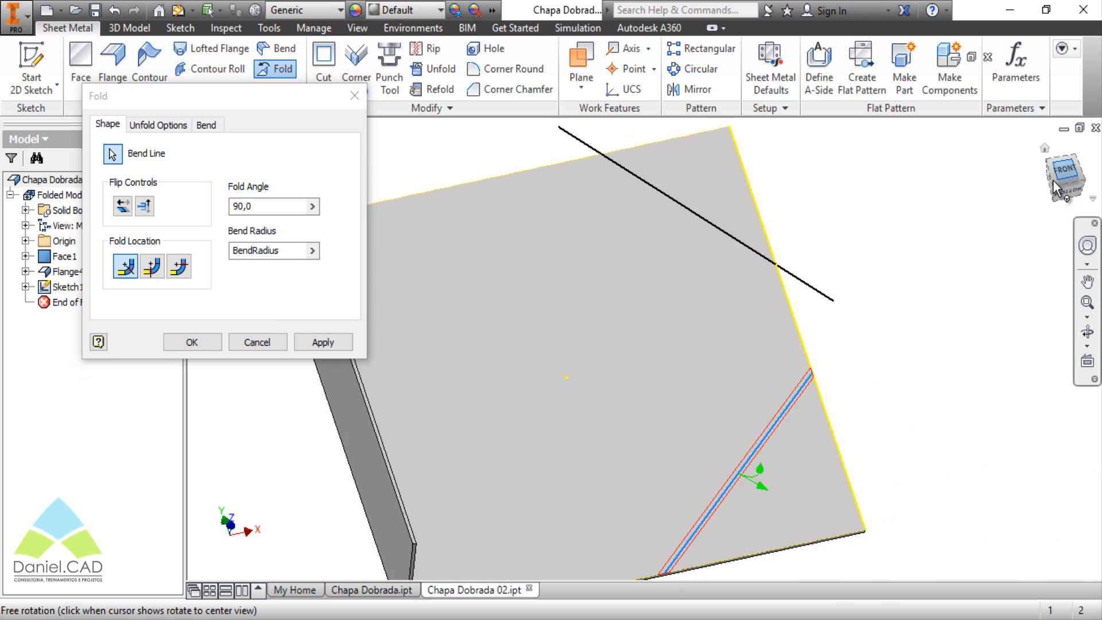
scroll(707, 504, "up", 5)
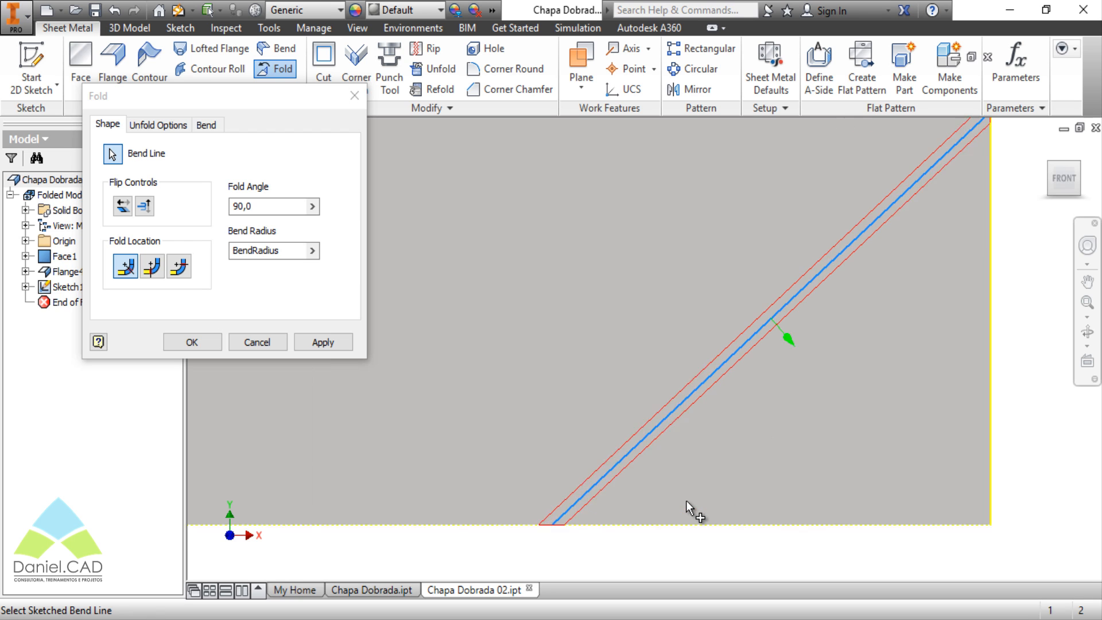
scroll(502, 517, "up", 2)
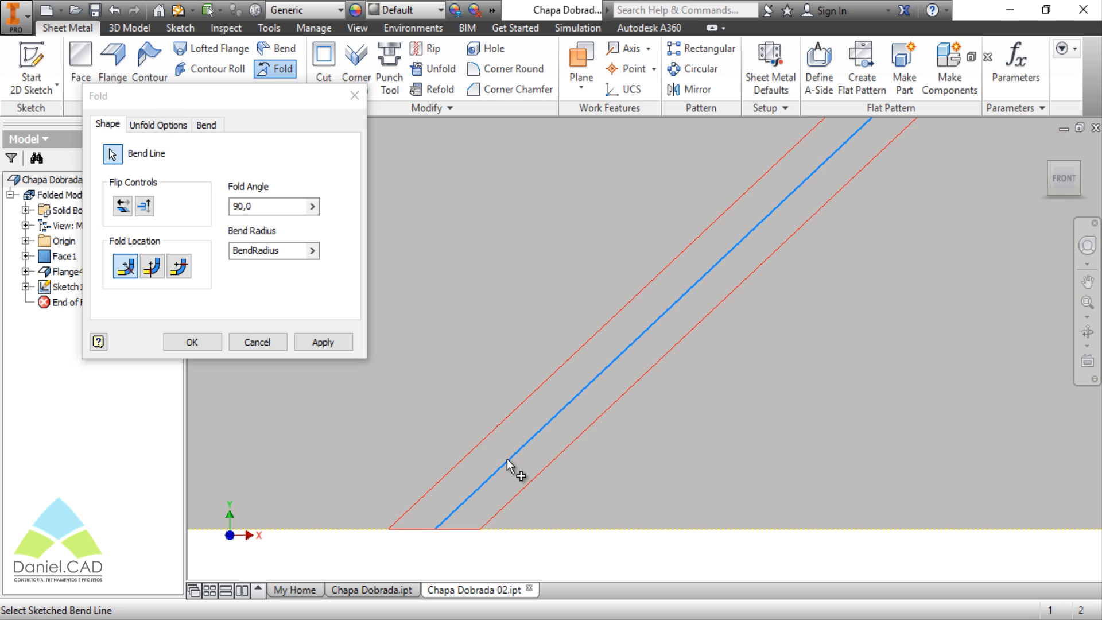
left_click(120, 266)
left_click(153, 267)
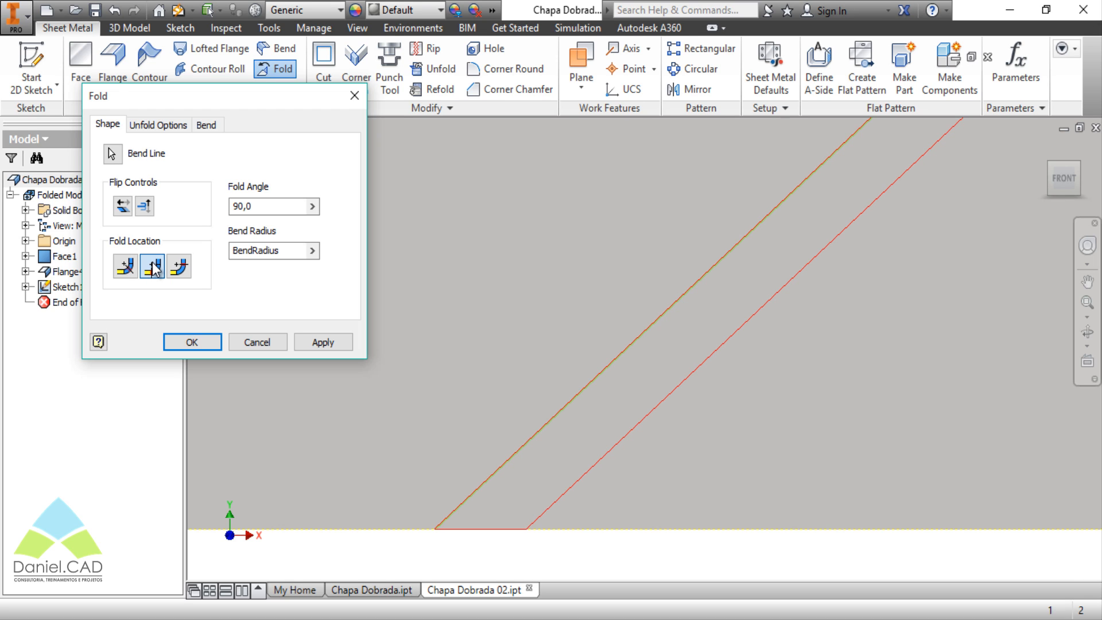
left_click(185, 265)
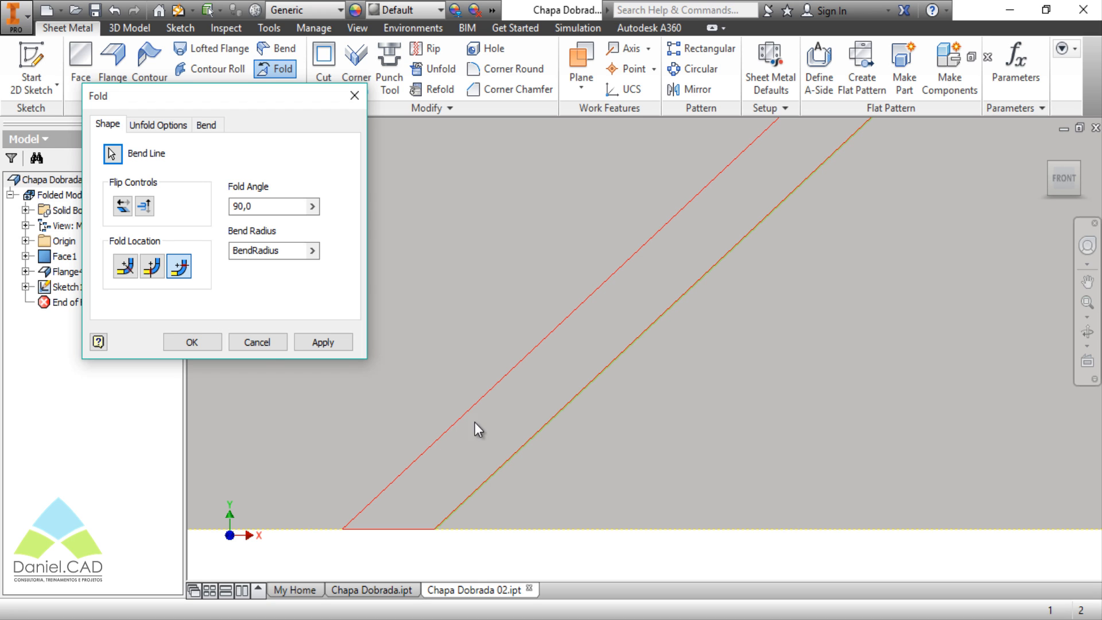
Switch back through the bend start location and set the fold location to Centerline of Bend
scroll(565, 419, "down", 3)
middle_click_drag(628, 408, 620, 439)
scroll(620, 440, "down", 2)
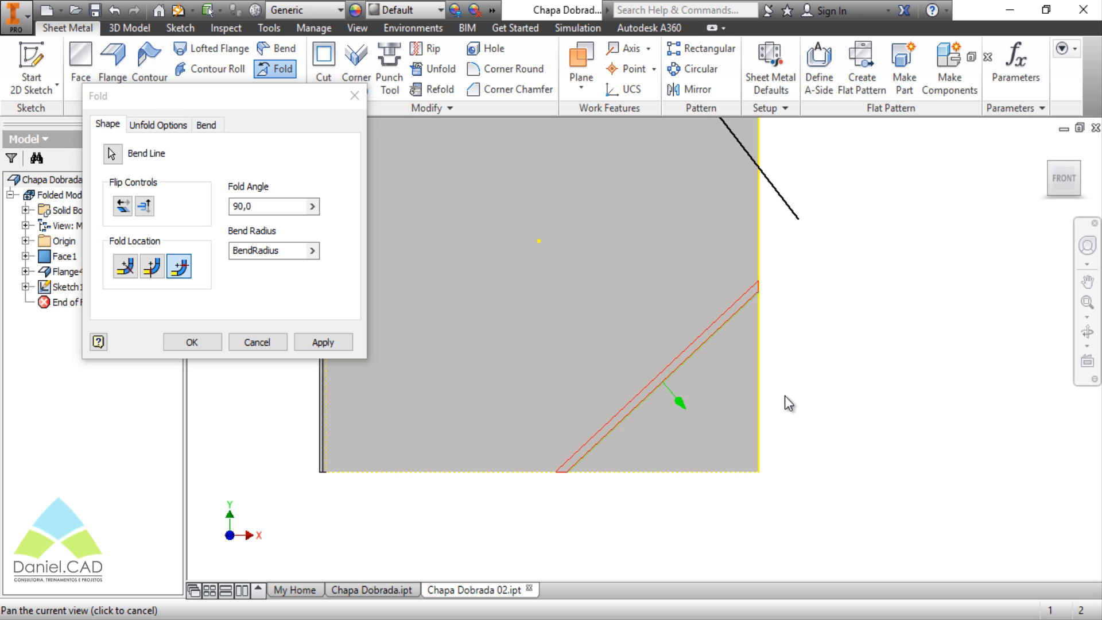
left_click(157, 271)
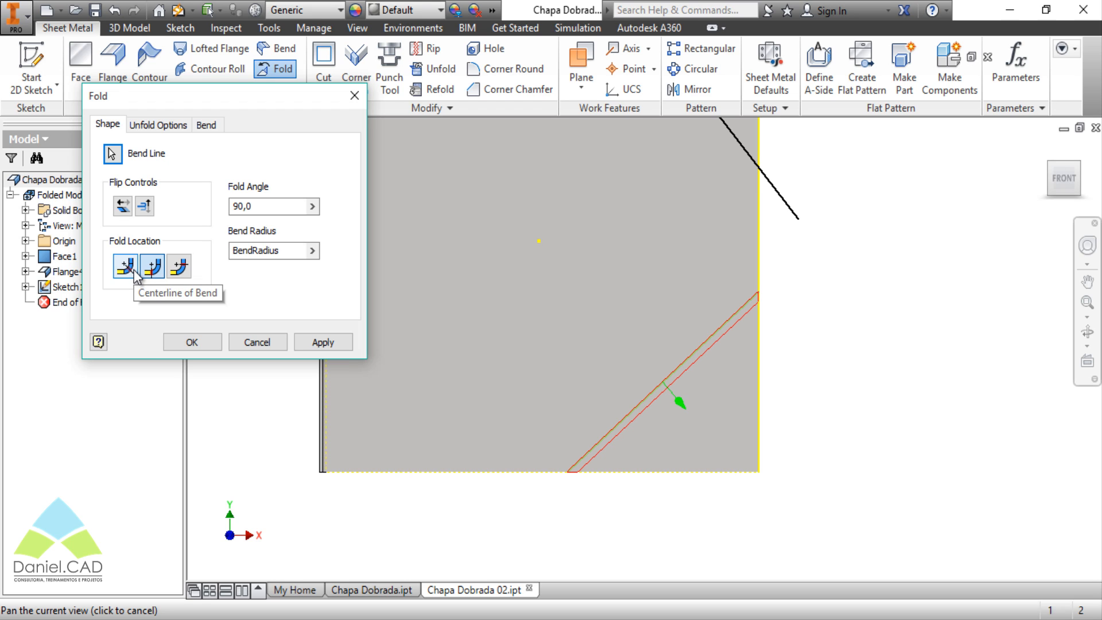
left_click(135, 275)
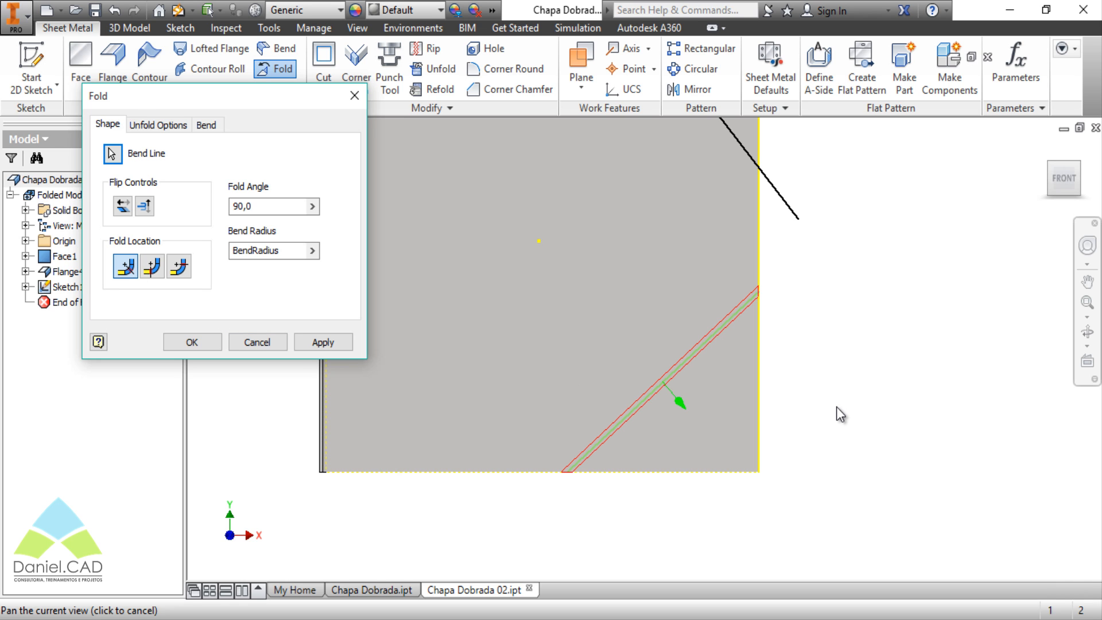
Set the fold angle to 60 degrees and create the fold of the plate's corner
middle_click_drag(809, 430, 834, 433, "shift")
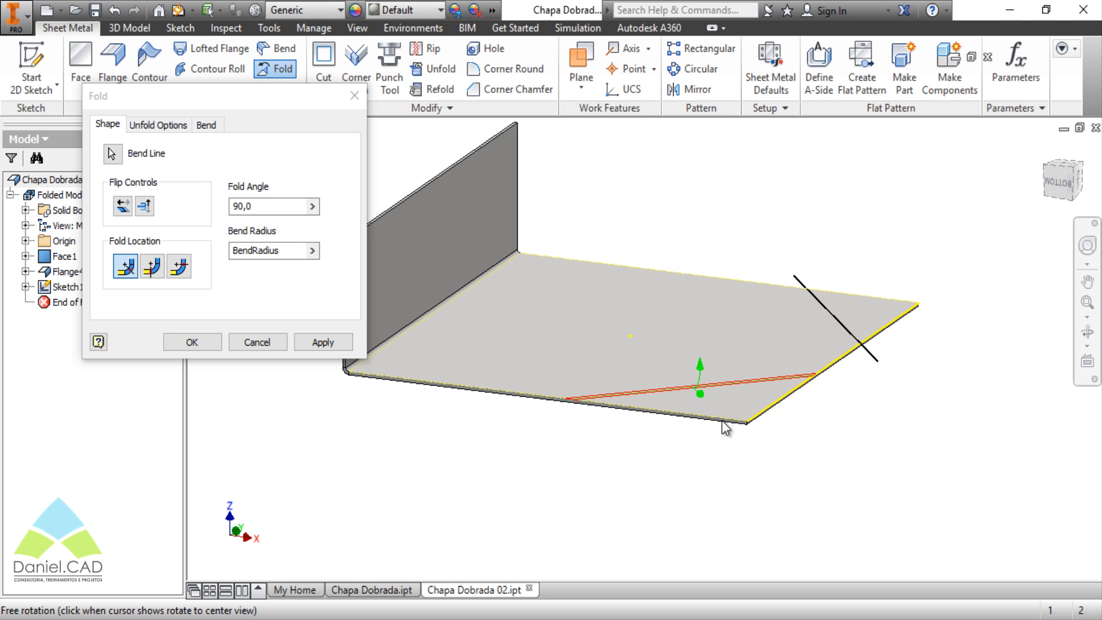
middle_click_drag(725, 425, 790, 410, "shift")
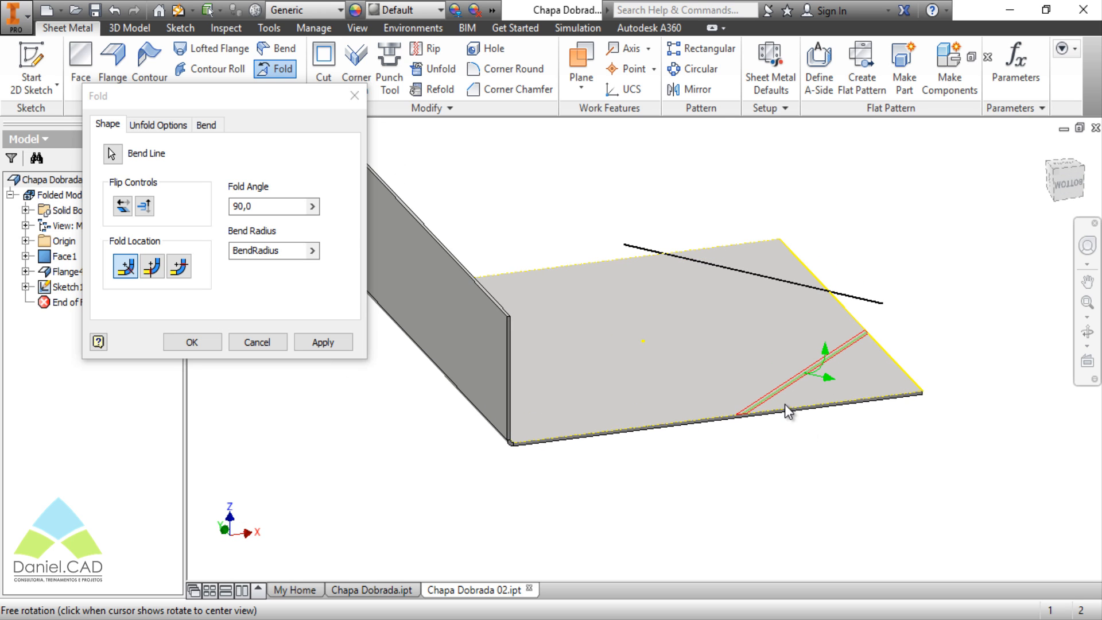
left_click(281, 209)
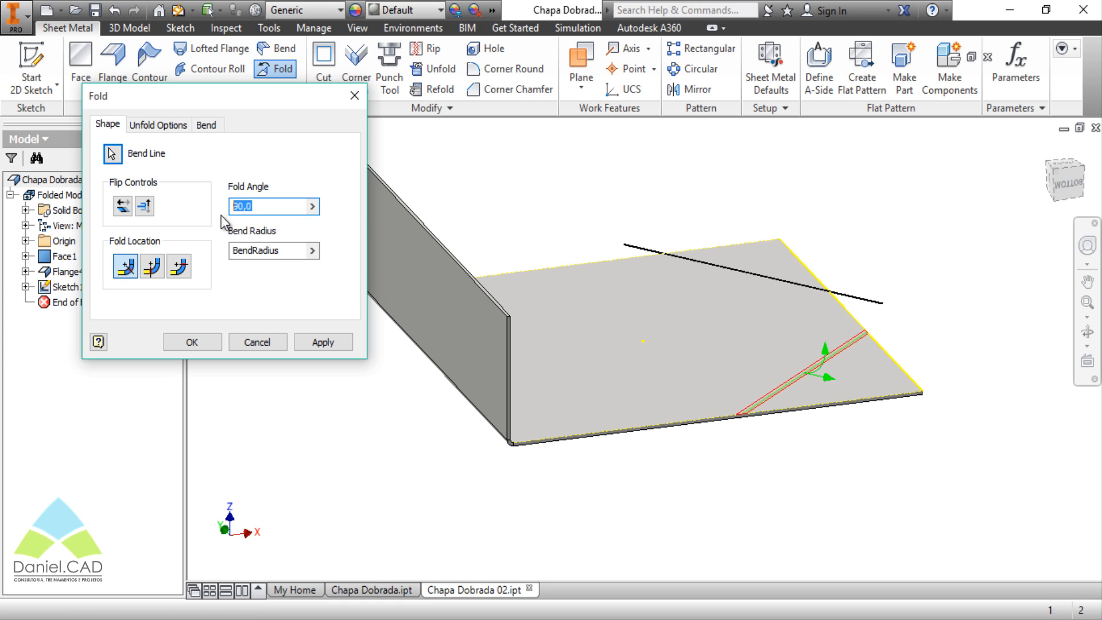
type("60")
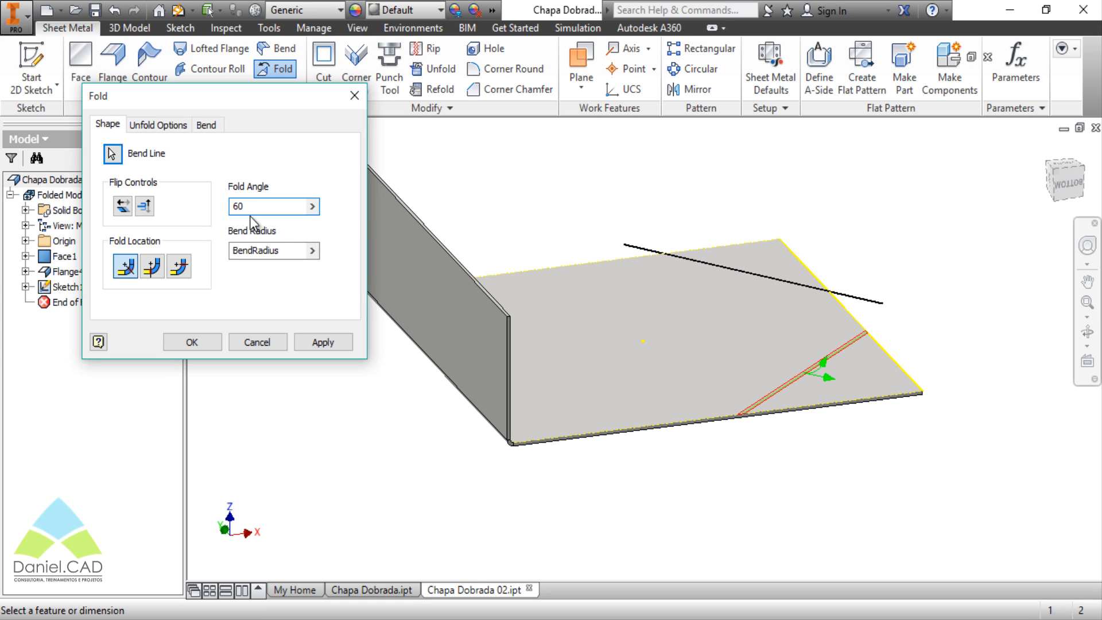
left_click(204, 343)
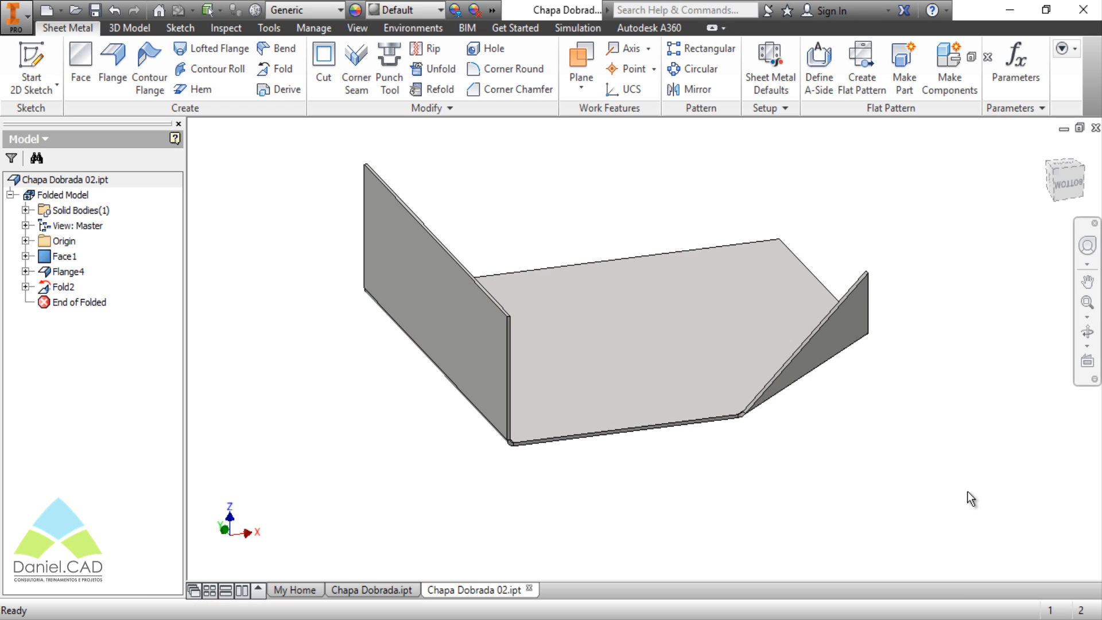
Examine the folded corner from several sides and undo the fold
middle_click_drag(847, 418, 847, 419, "shift")
mouse_move(872, 419)
left_mouse_down()
mouse_move(890, 342)
mouse_move(888, 406)
left_mouse_up()
left_click_drag(792, 377, 774, 362)
middle_click_drag(775, 362, 755, 343, "shift")
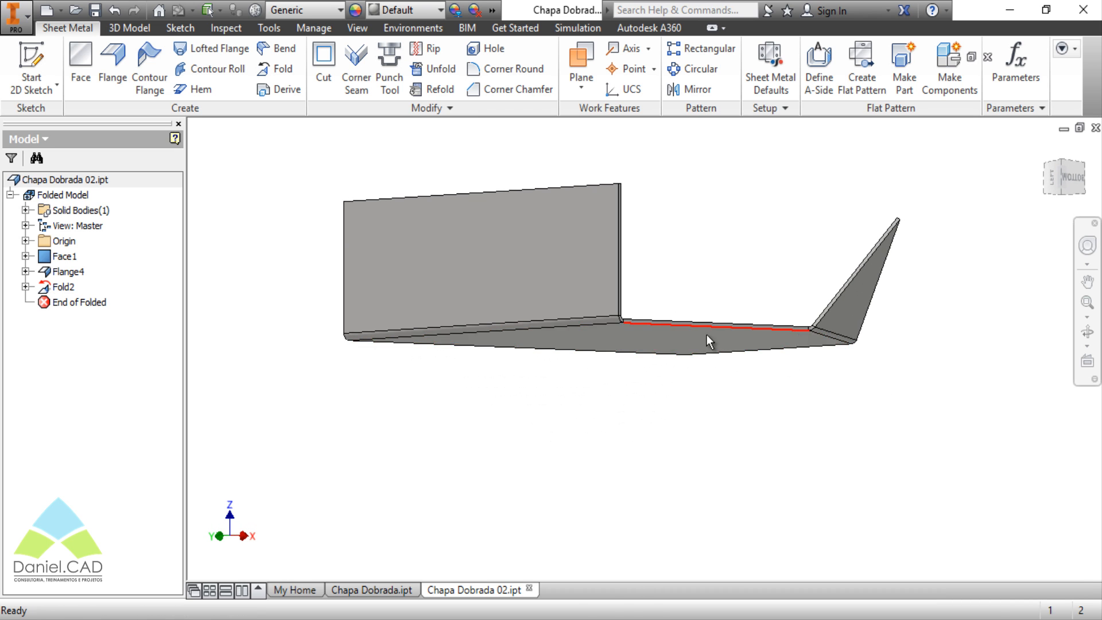
middle_click_drag(824, 422, 550, 411, "shift")
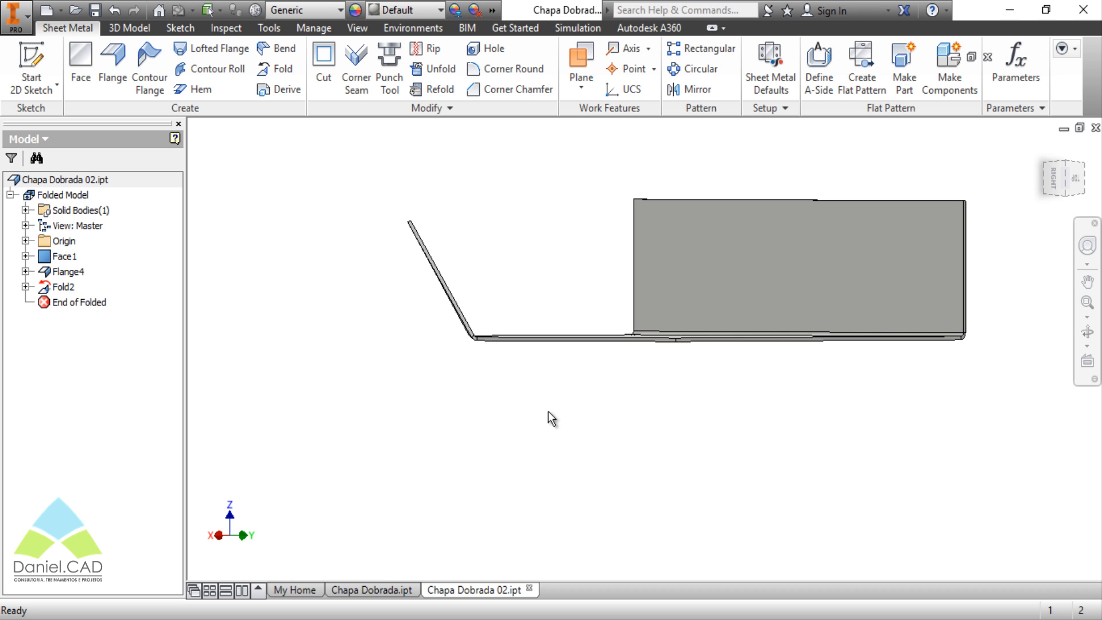
middle_click_drag(516, 408, 808, 439, "shift")
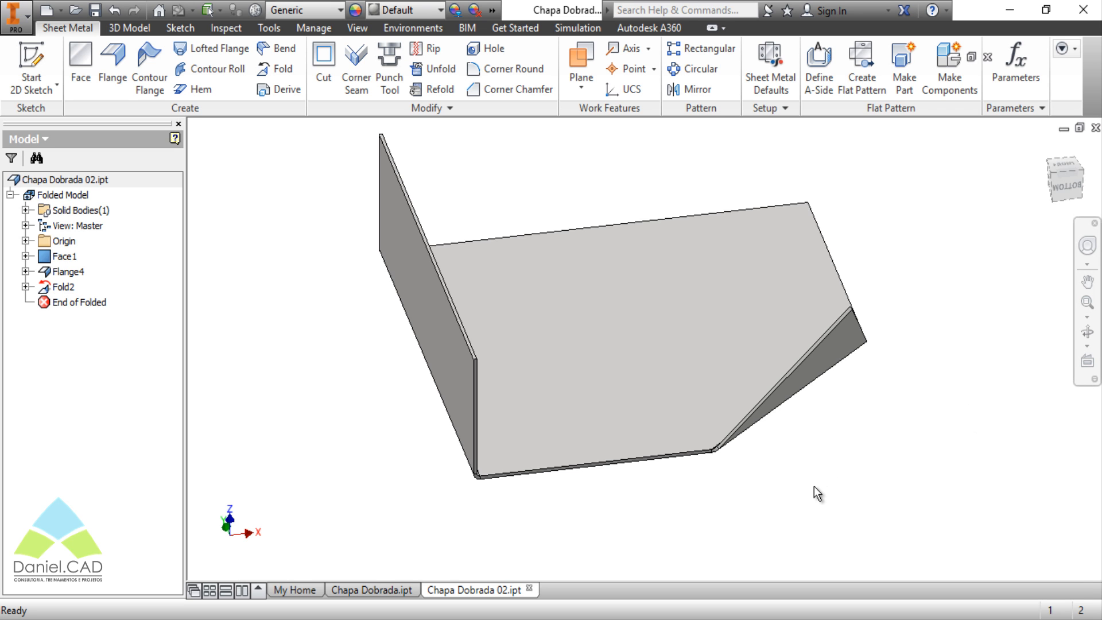
middle_click_drag(847, 492, 863, 477, "shift")
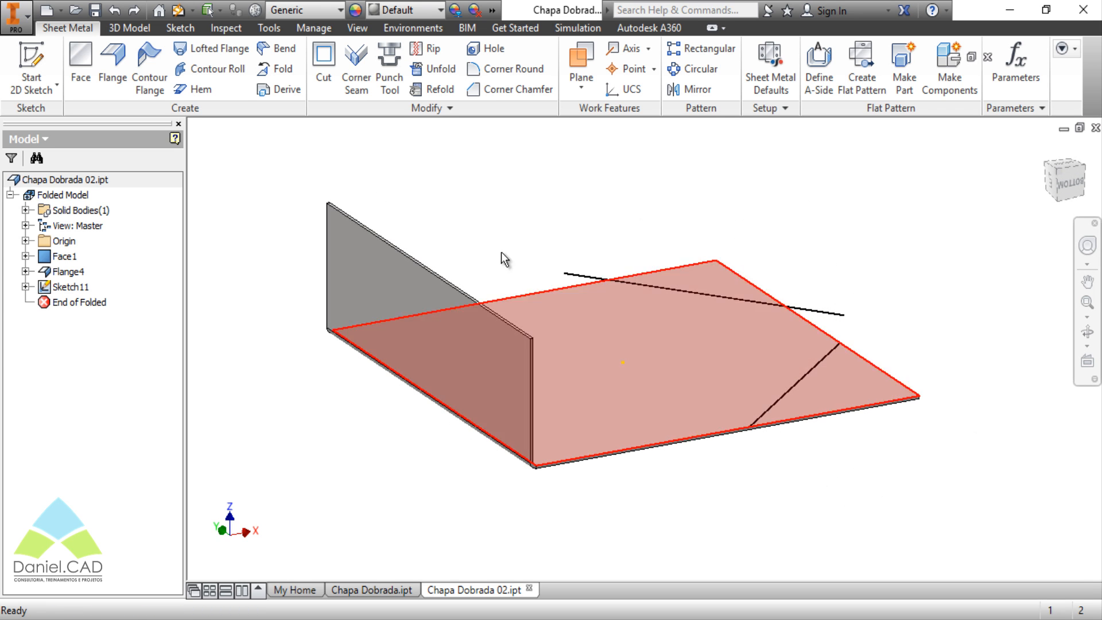
Fold the plate along the corner bend line at 60 degrees with the folding side flipped, inspect it, and undo the fold
left_click(275, 69)
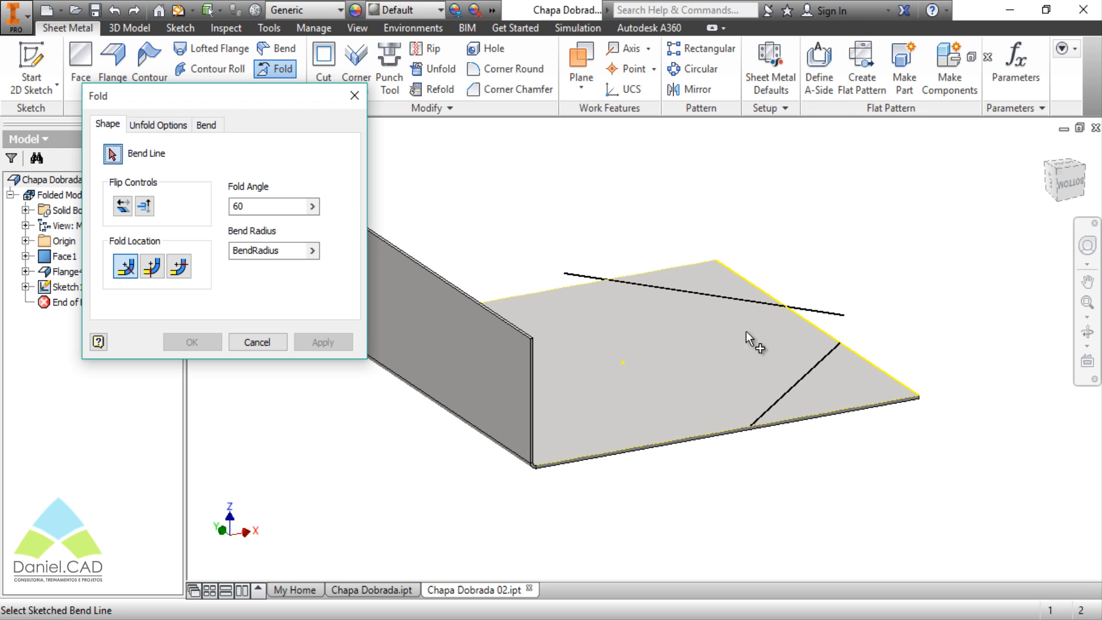
left_click(808, 371)
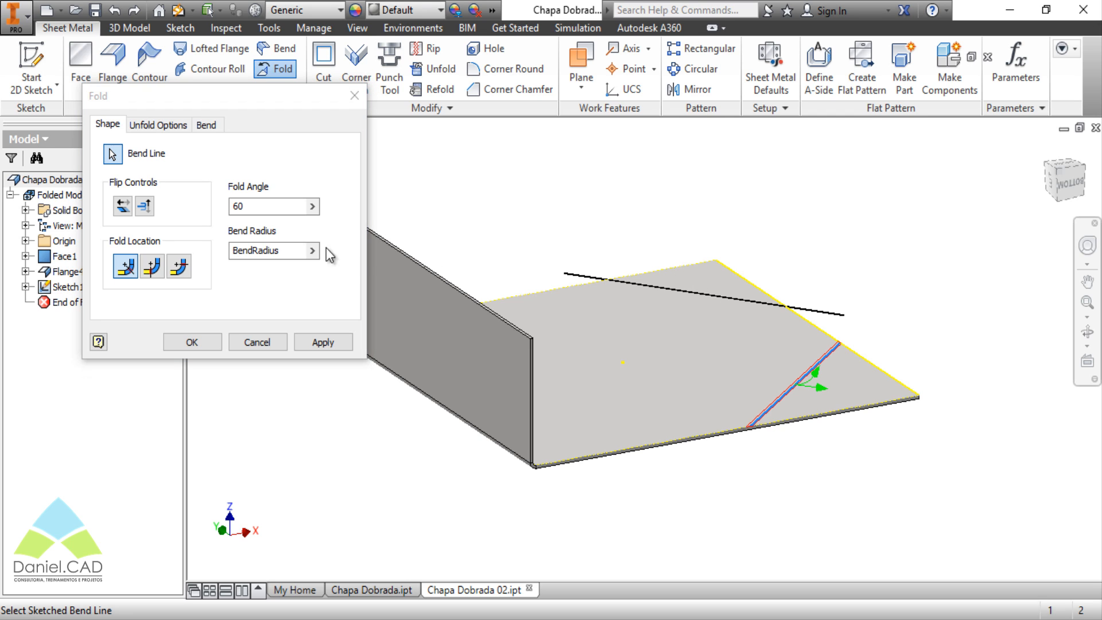
left_click(122, 206)
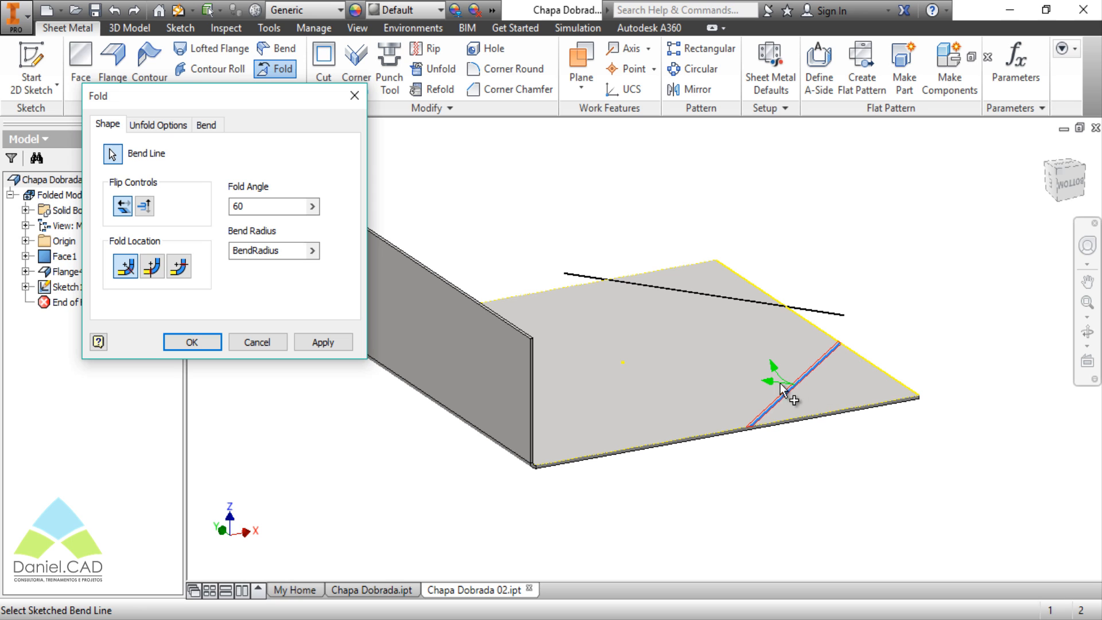
left_click(192, 341)
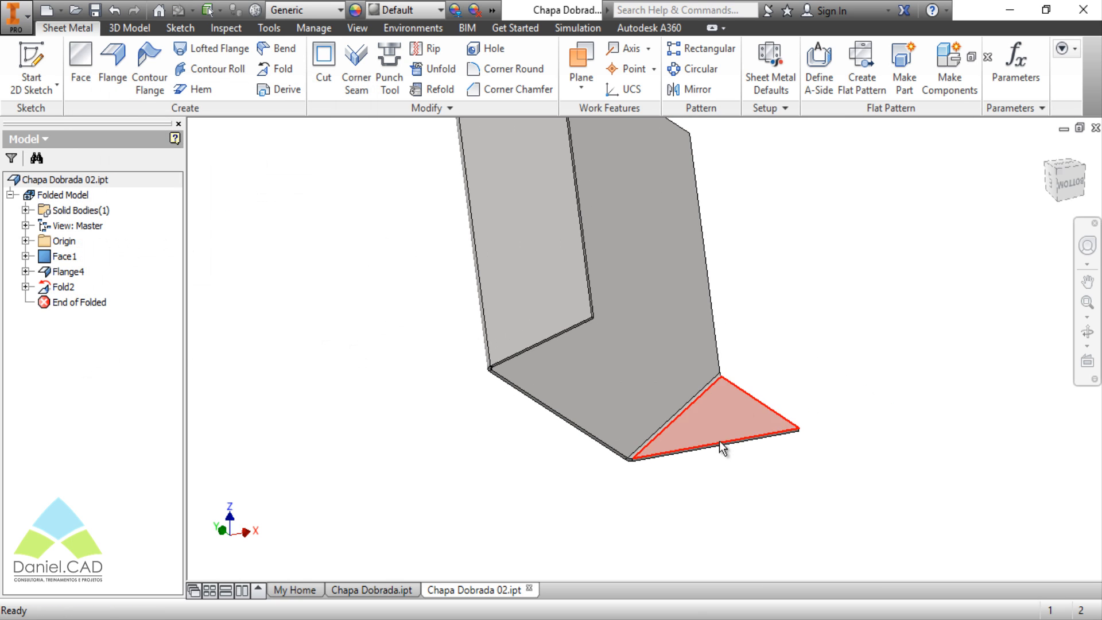
mouse_move(721, 446)
middle_mouse_down("shift")
mouse_move(669, 509)
mouse_move(737, 483)
mouse_move(583, 490)
mouse_move(484, 471)
mouse_move(730, 472)
mouse_move(747, 482)
mouse_move(709, 459)
middle_mouse_up("shift")
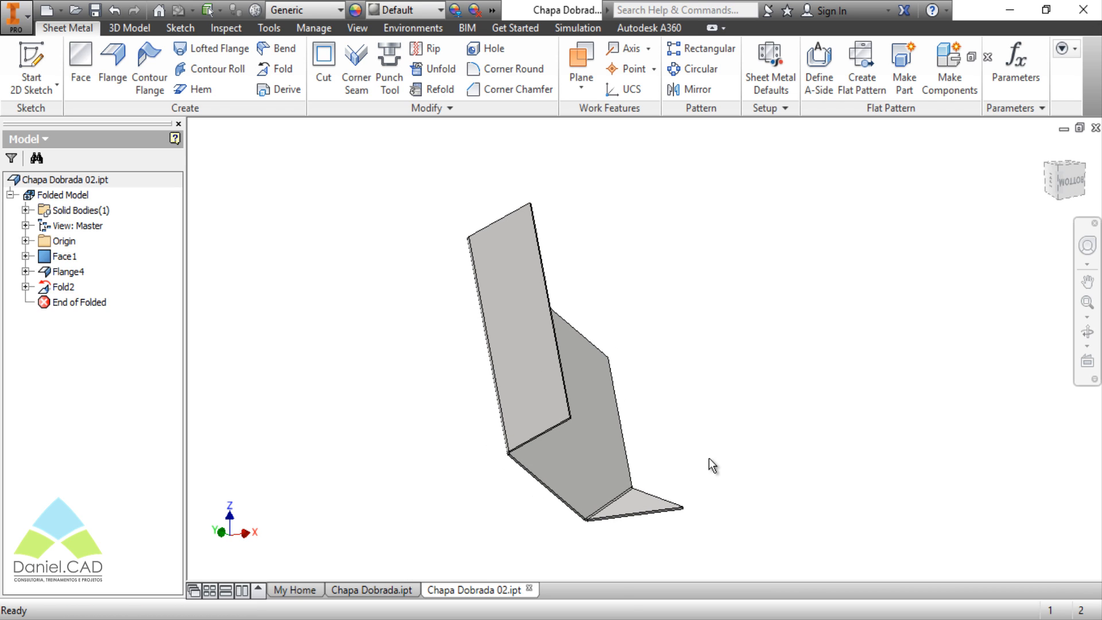
key("ctrl+z")
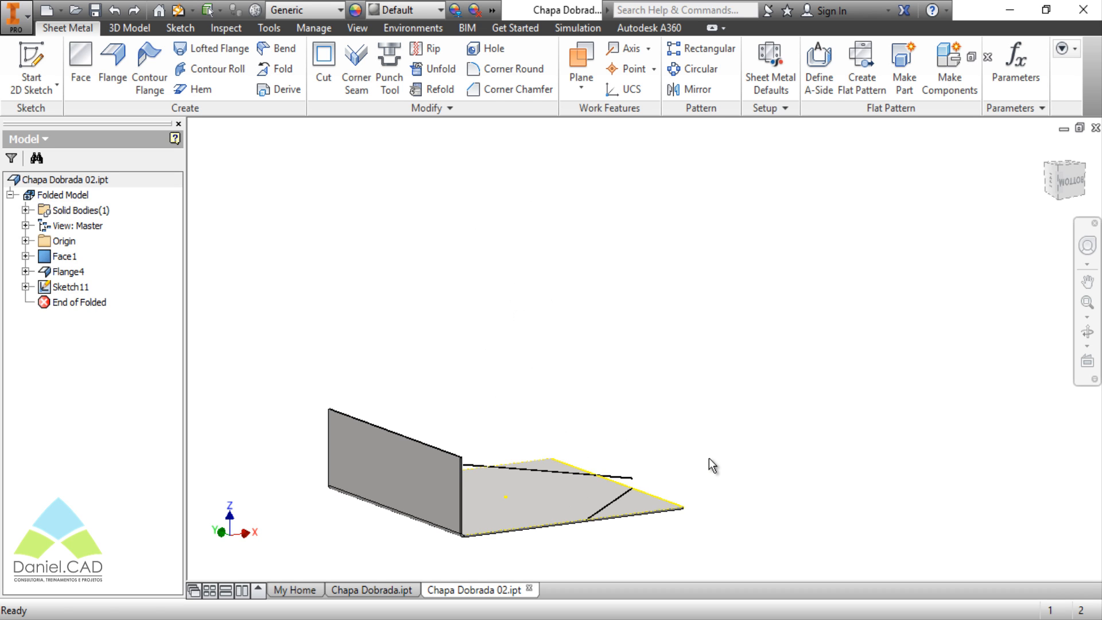
Fold the plate's corner along its bend line at 60 degrees with the bend direction flipped downward, located at the bend centerline
middle_click_drag(722, 428, 697, 440, "shift")
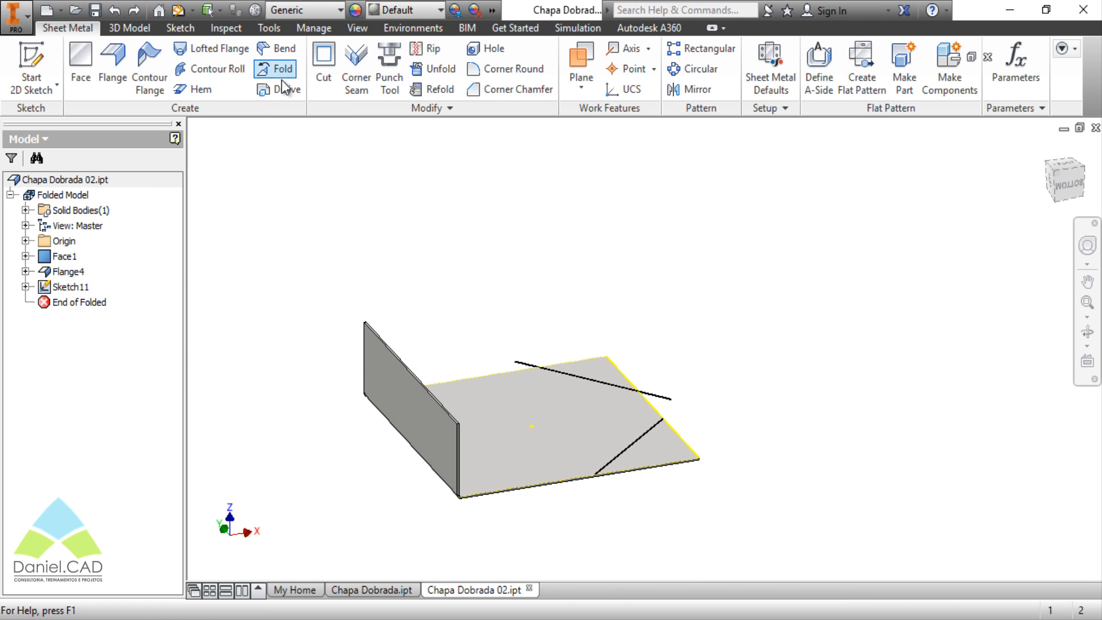
left_click(280, 72)
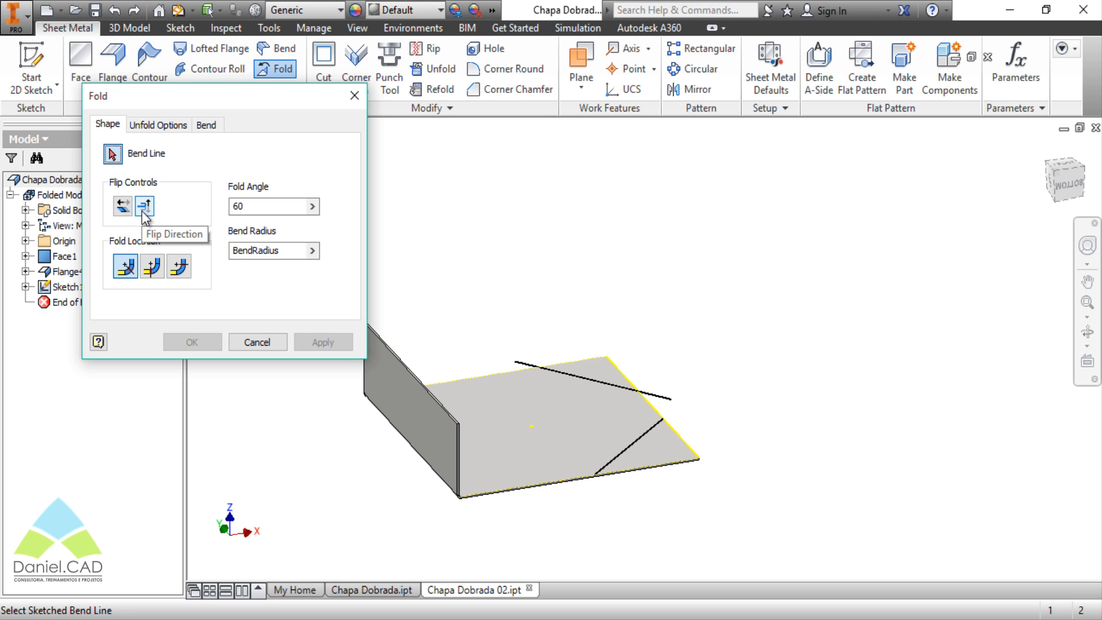
left_click(629, 446)
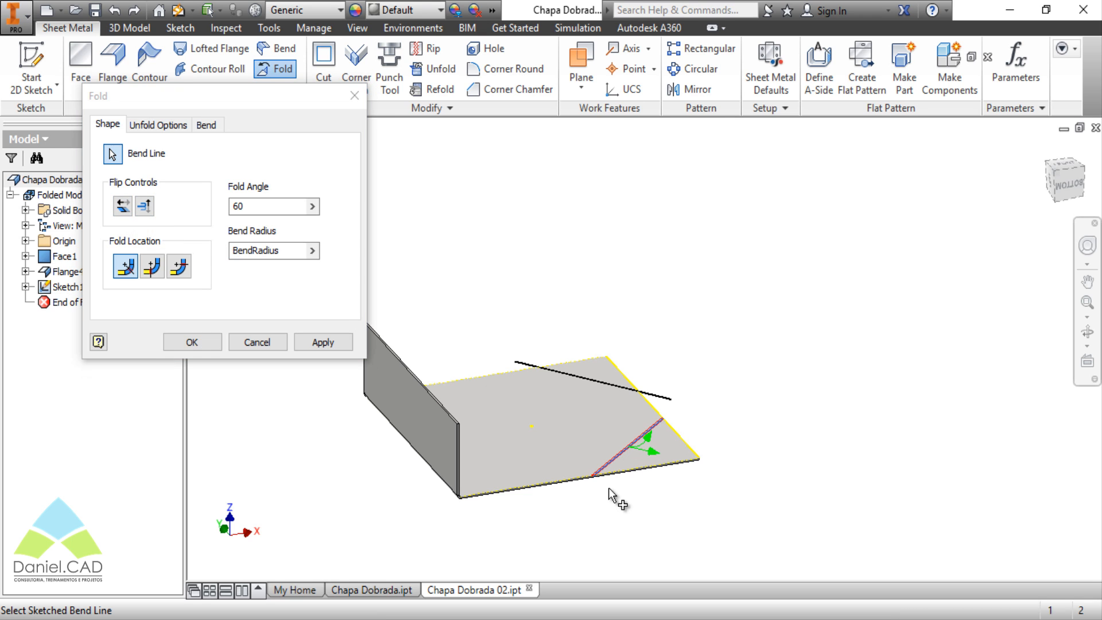
middle_click_drag(609, 487, 632, 467, "shift")
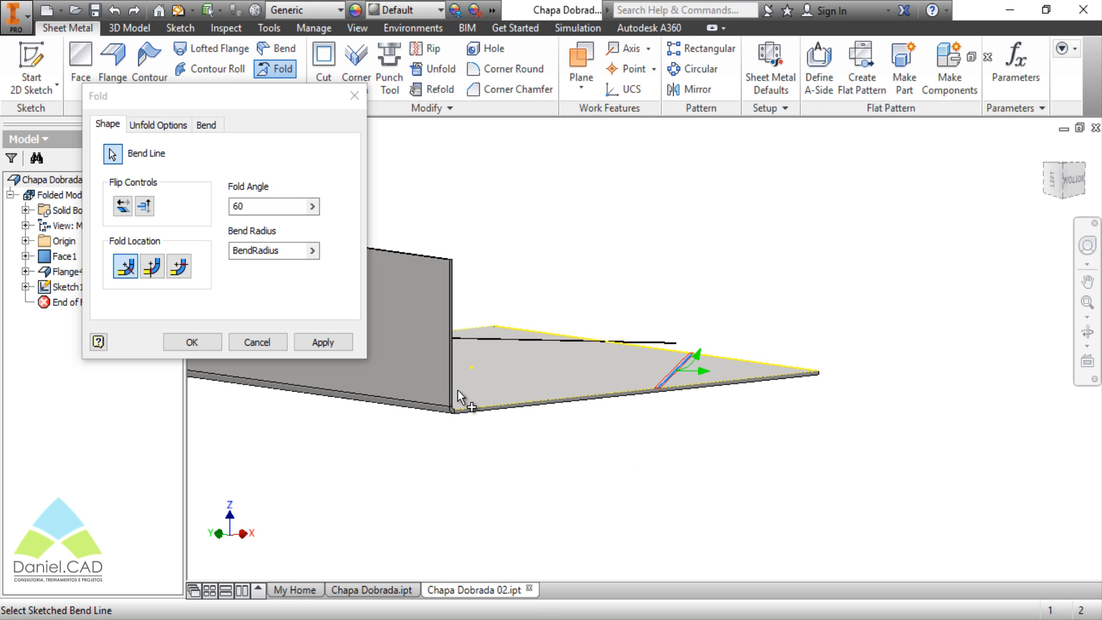
left_click(144, 206)
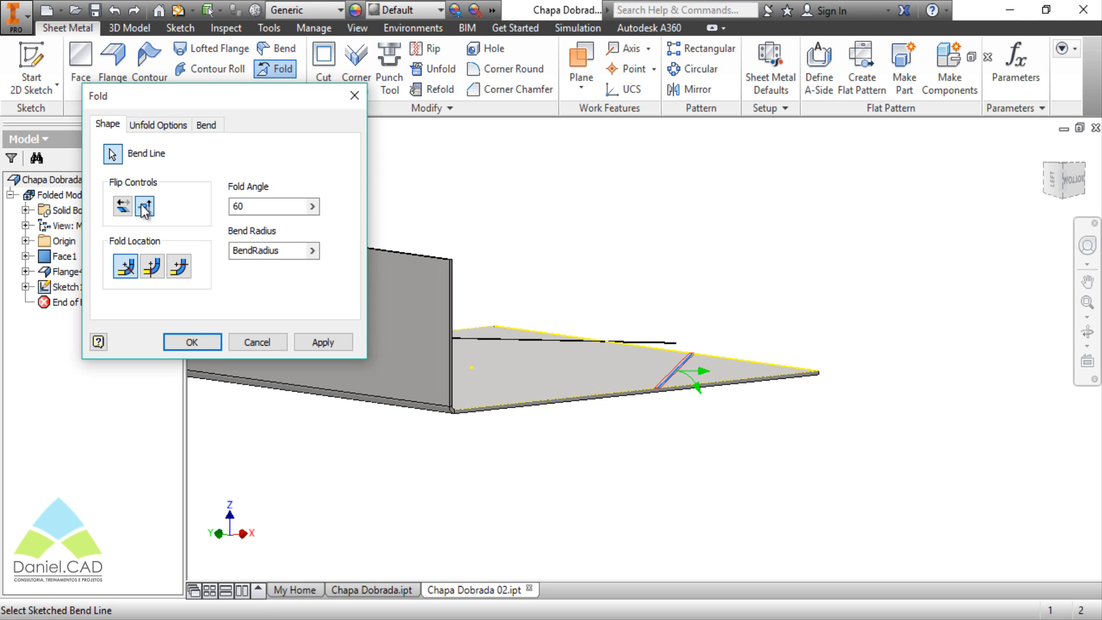
left_click(190, 342)
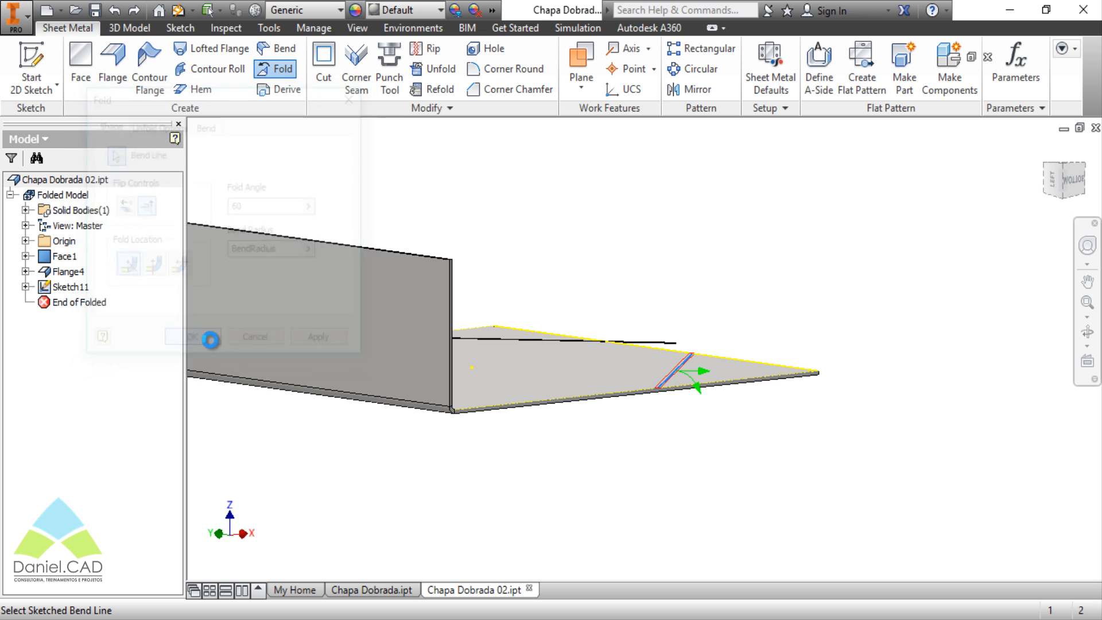
middle_click_drag(775, 378, 972, 383, "shift")
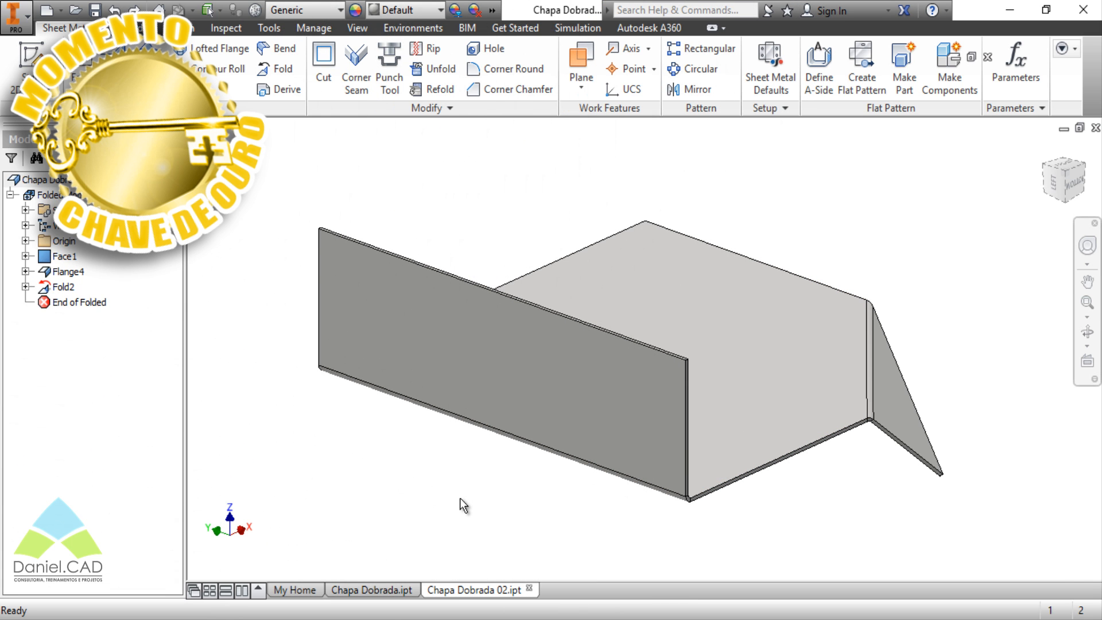
Switch to Chapa Dobrada.ipt and examine which of the three-armed plate's bend lines belong to Sketch4 and which to Sketch5
left_click(368, 590)
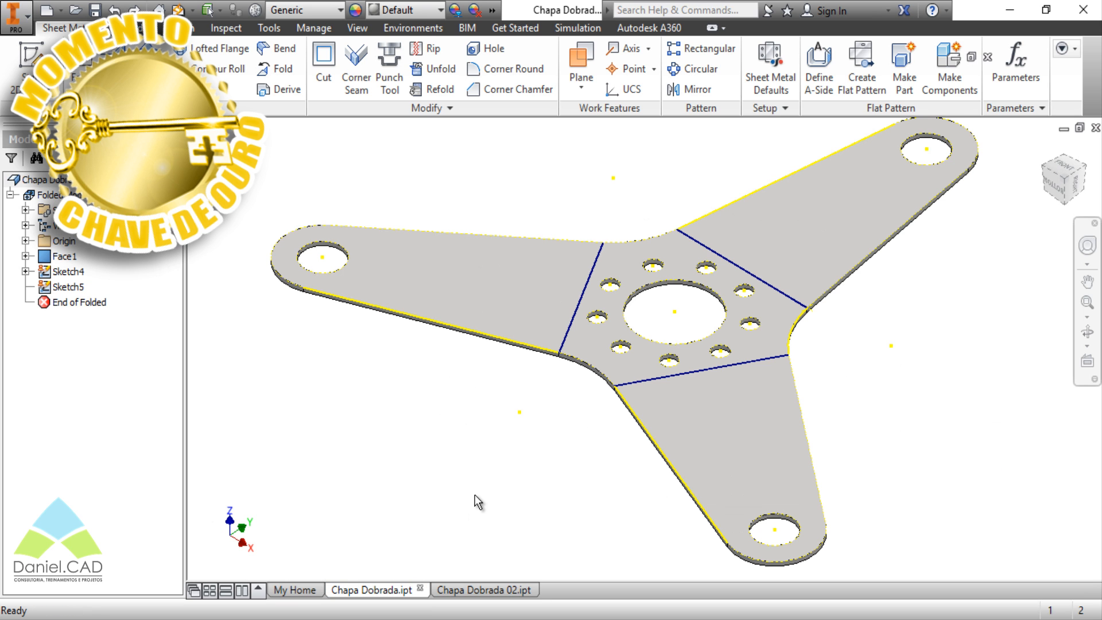
middle_click_drag(474, 494, 505, 484, "shift")
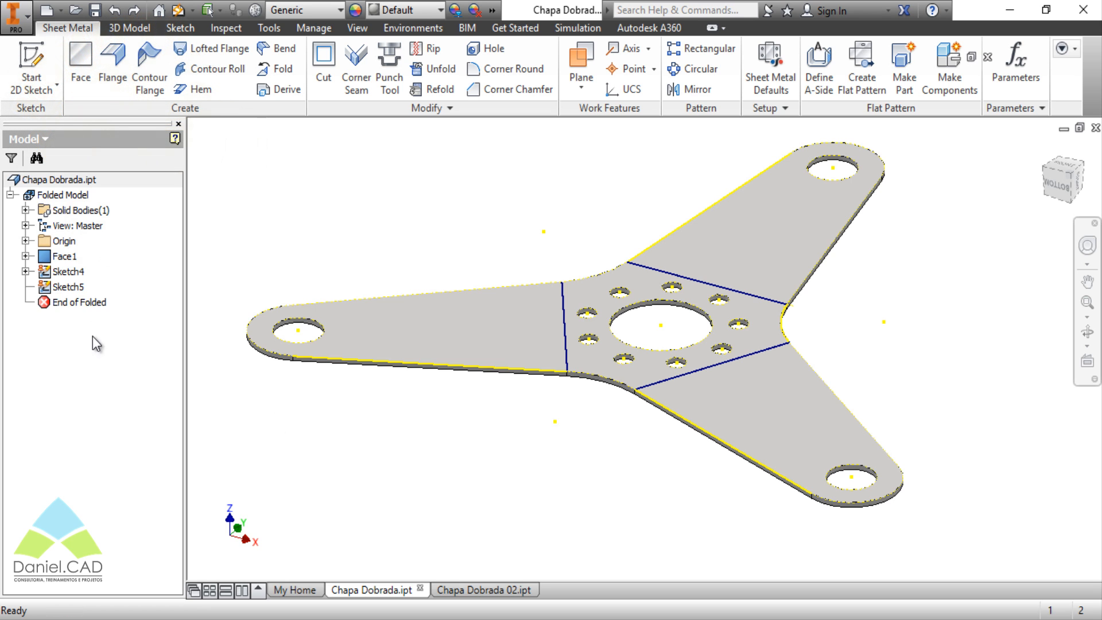
left_click(68, 271)
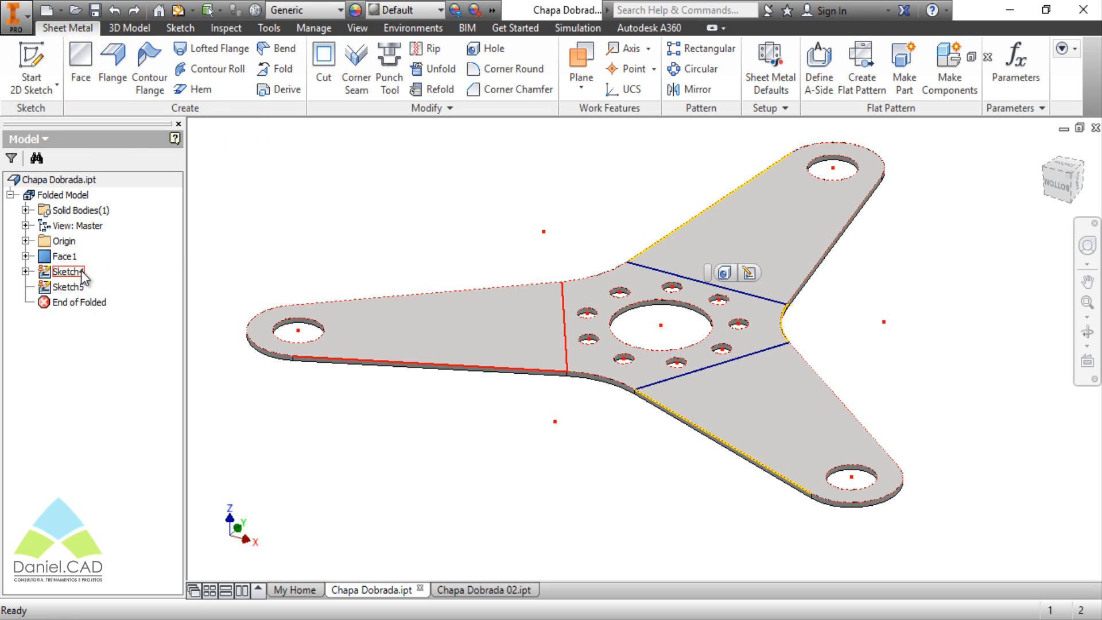
left_click(506, 536)
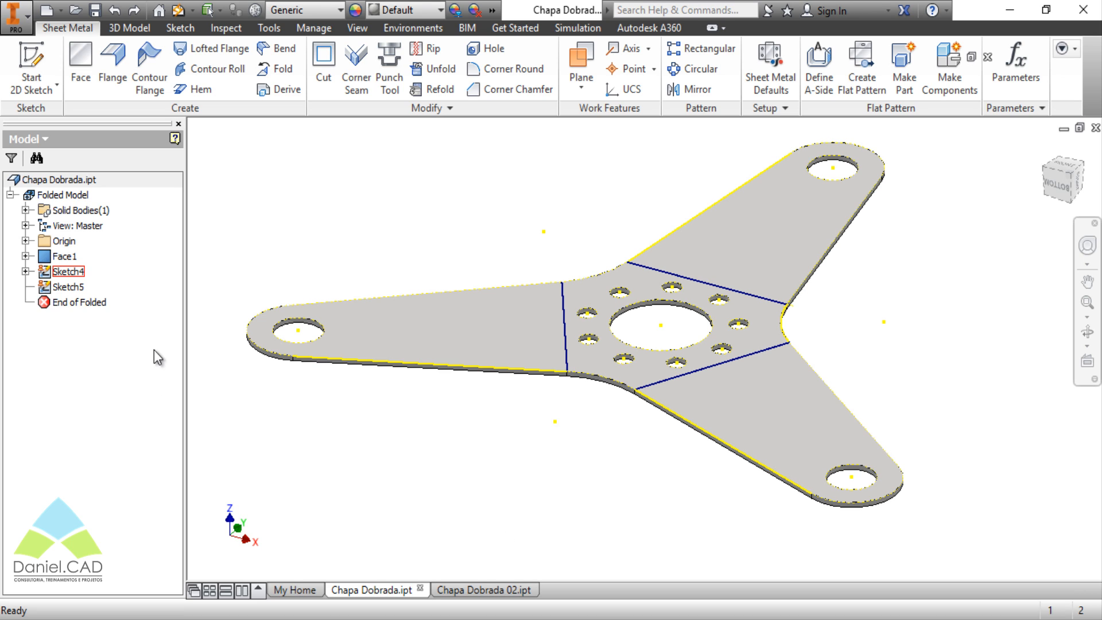
left_click(68, 286)
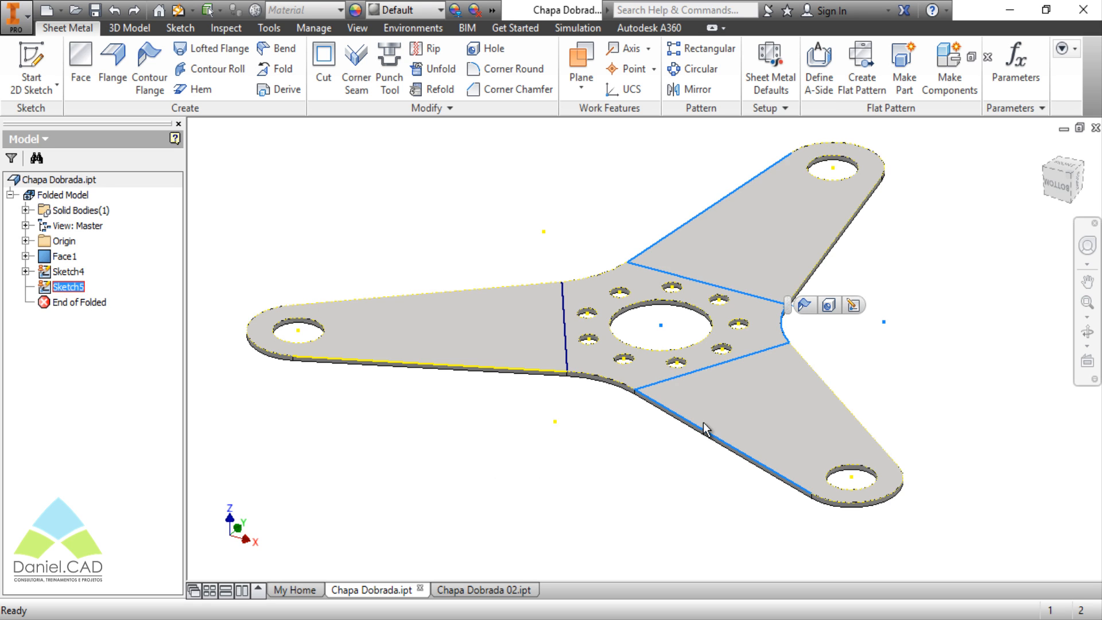
left_click(909, 405)
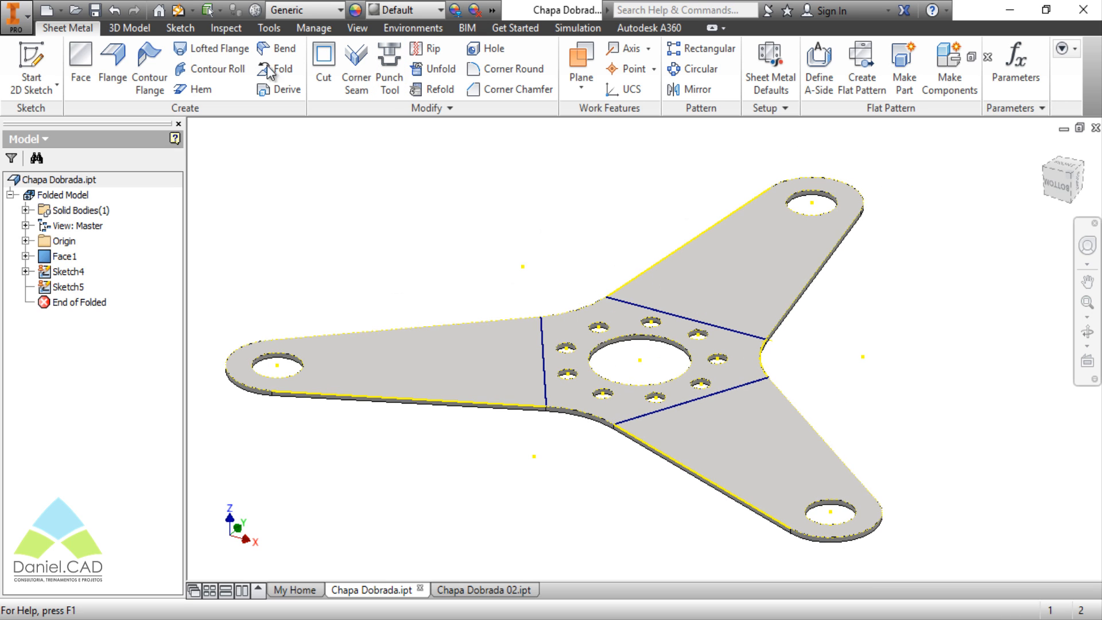
Fold the rear arm upward 45 degrees along its Sketch5 line, with the side flipped and the line as Start of Bend
left_click(259, 66)
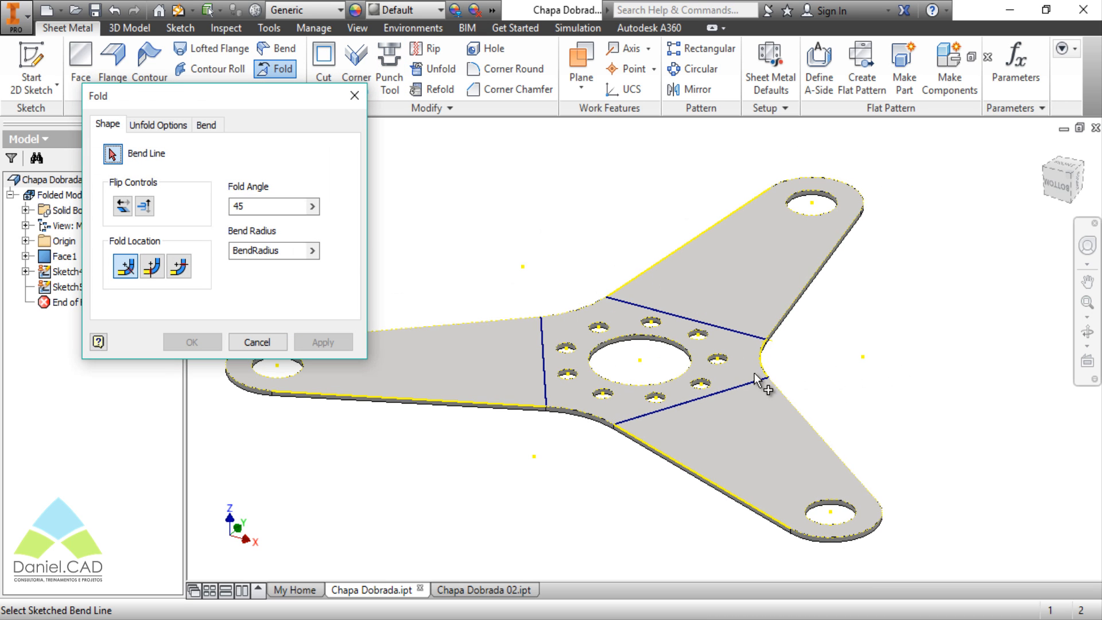
left_click(724, 333)
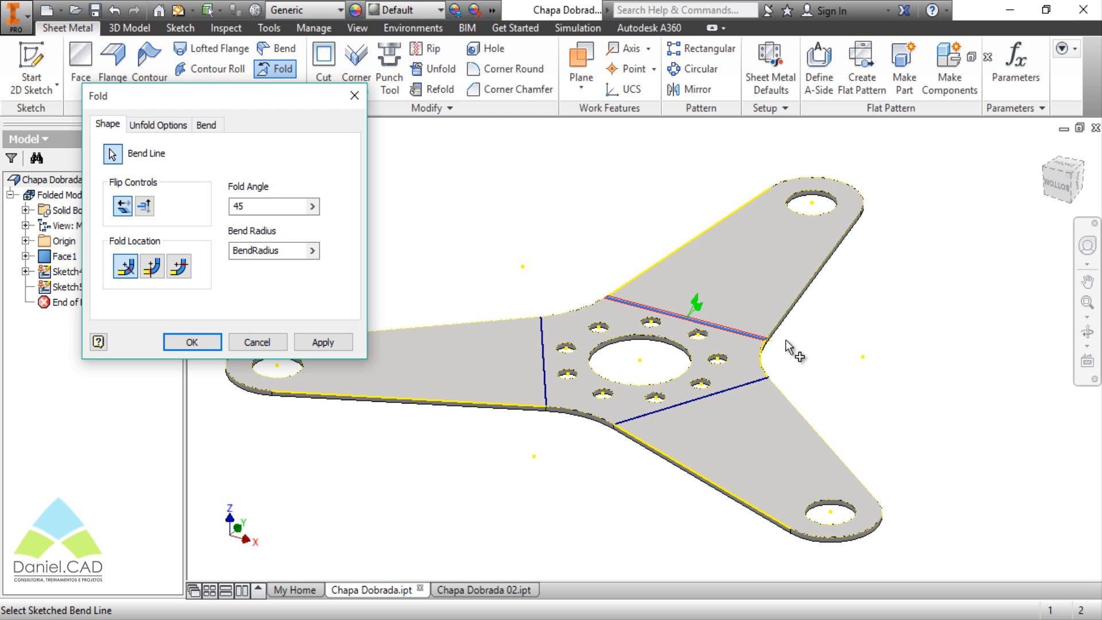
left_click(152, 267)
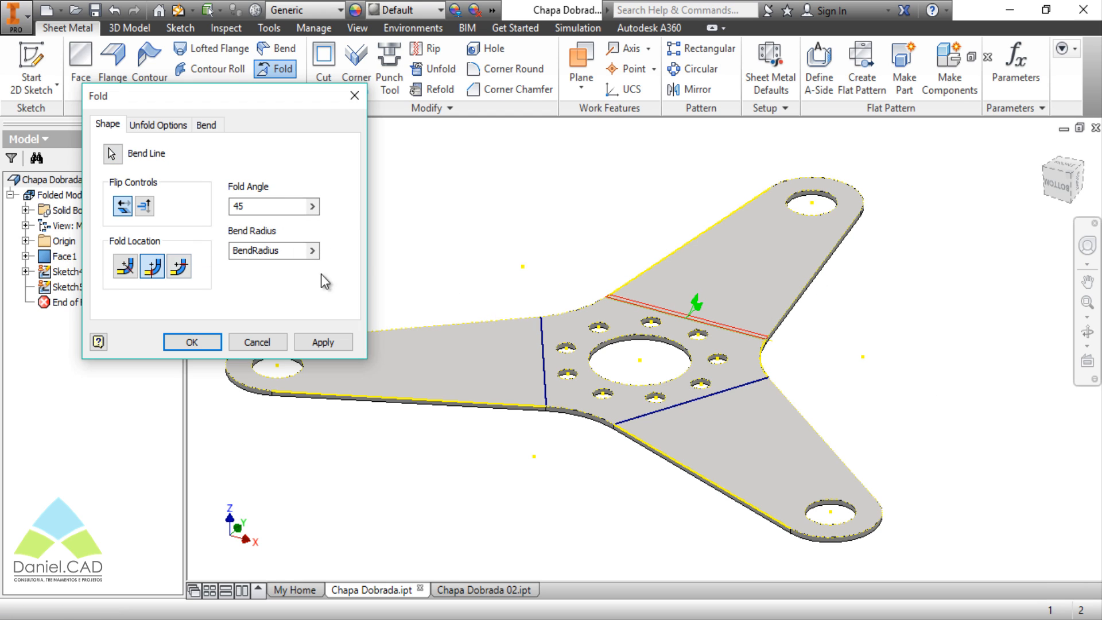
left_click(210, 344)
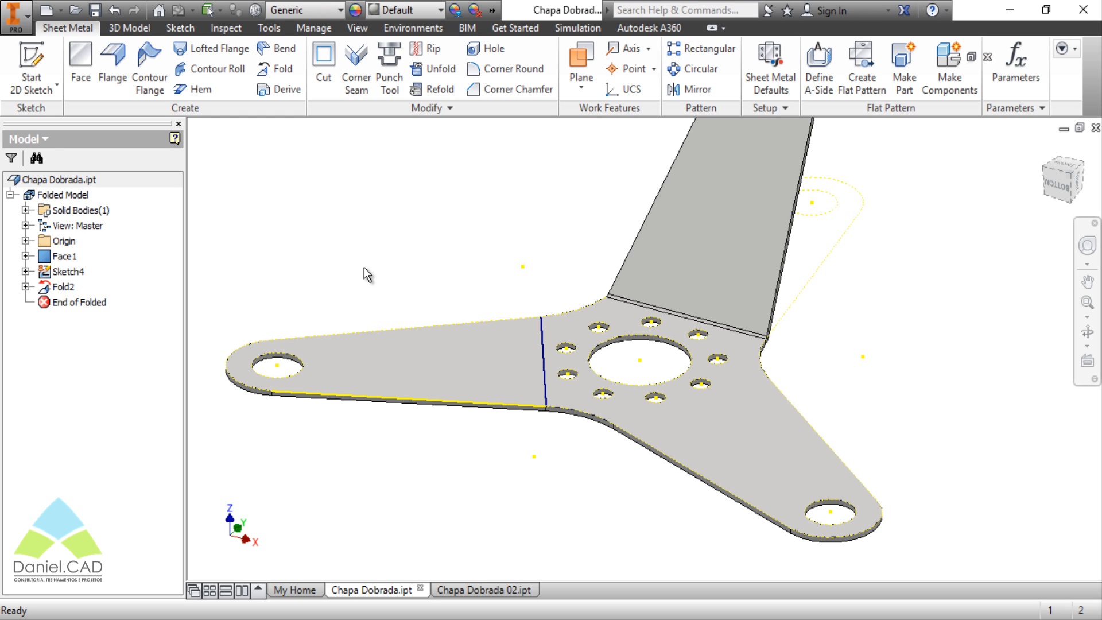
Fold the second arm upward 45 degrees along the Sketch4 line, with the line as Centerline of Bend
left_click(278, 68)
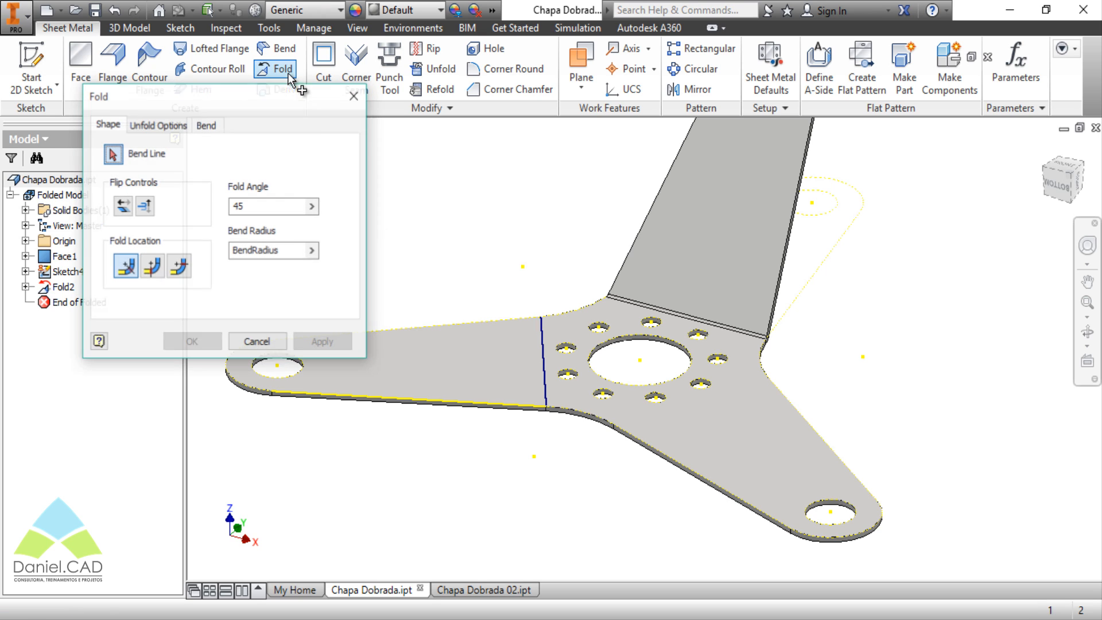
left_click(548, 367)
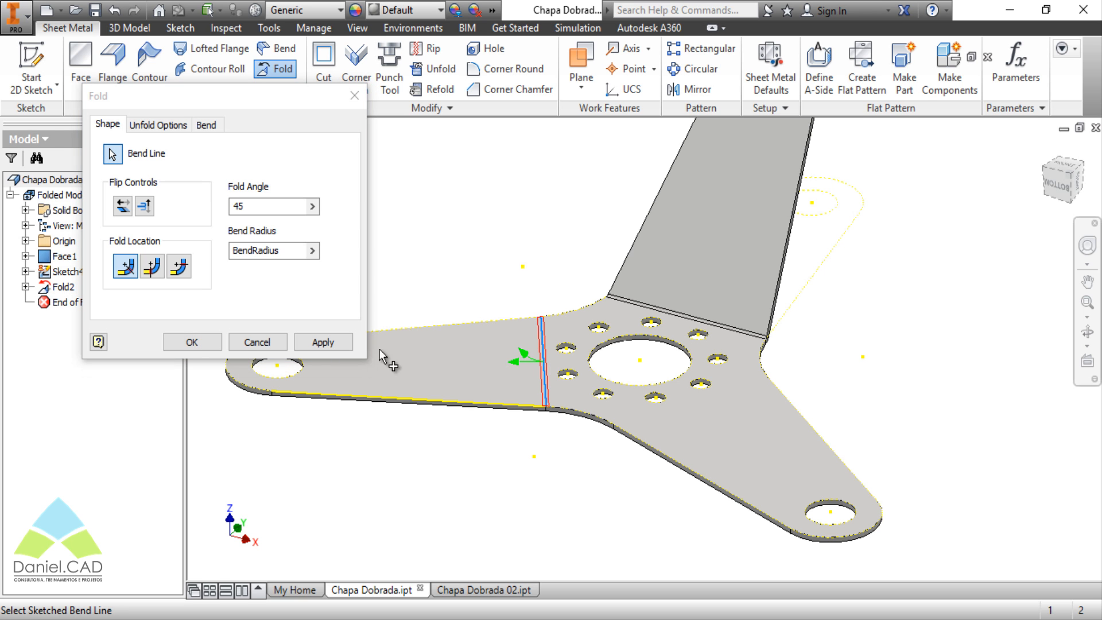
left_click(323, 342)
left_click(256, 342)
middle_click_drag(934, 409, 821, 414, "shift")
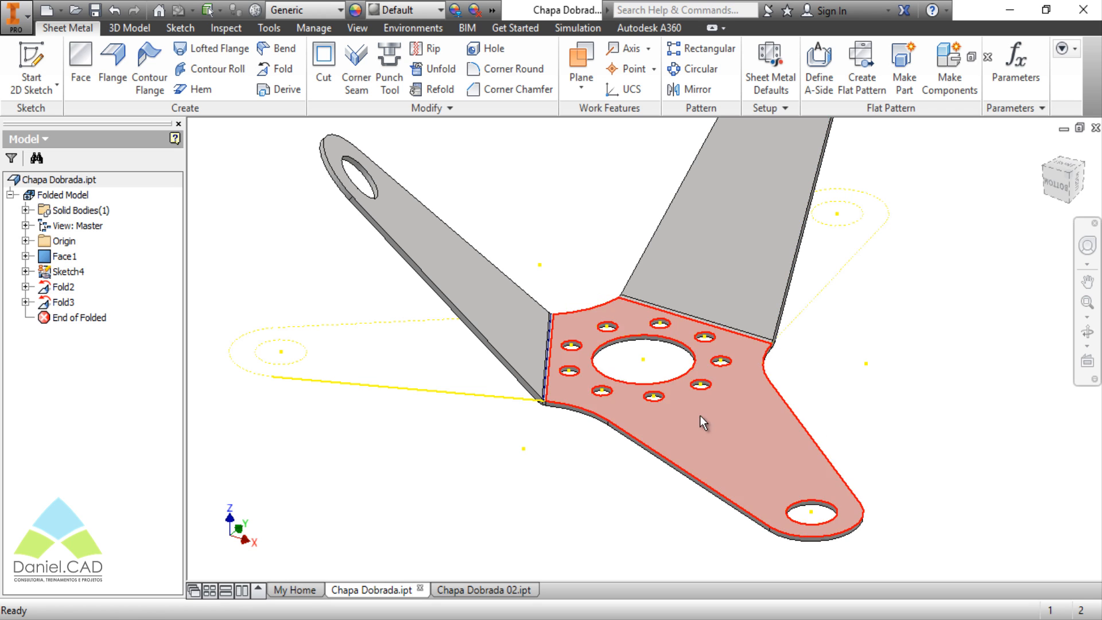
Make Sketch5, consumed by the first fold, visible again to expose the remaining arm's bend line
middle_click_drag(700, 415, 638, 450)
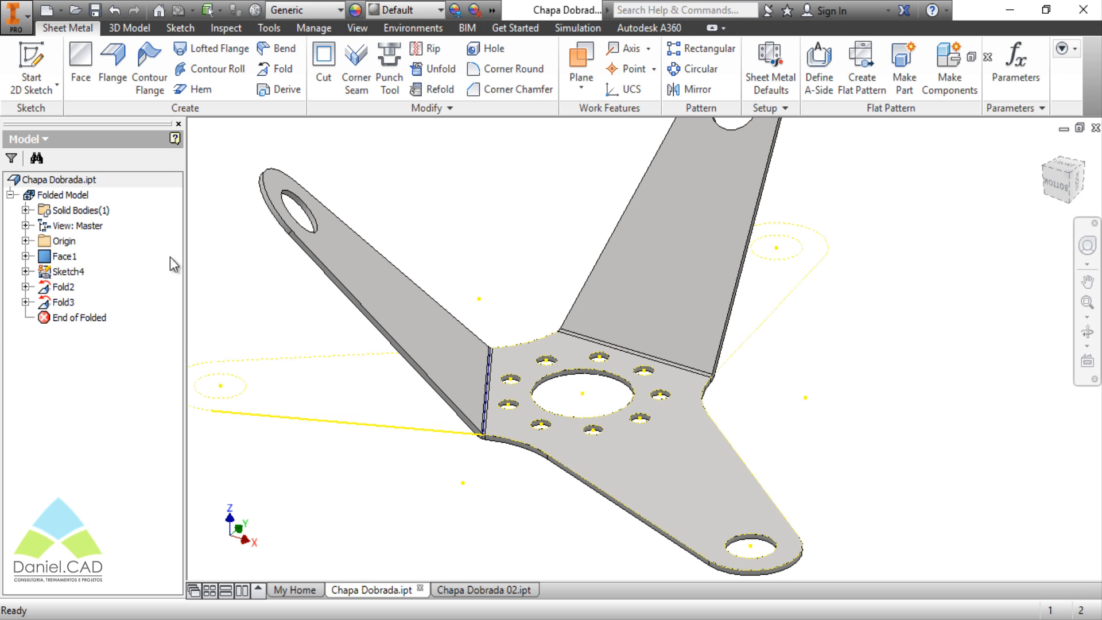
left_click(37, 291)
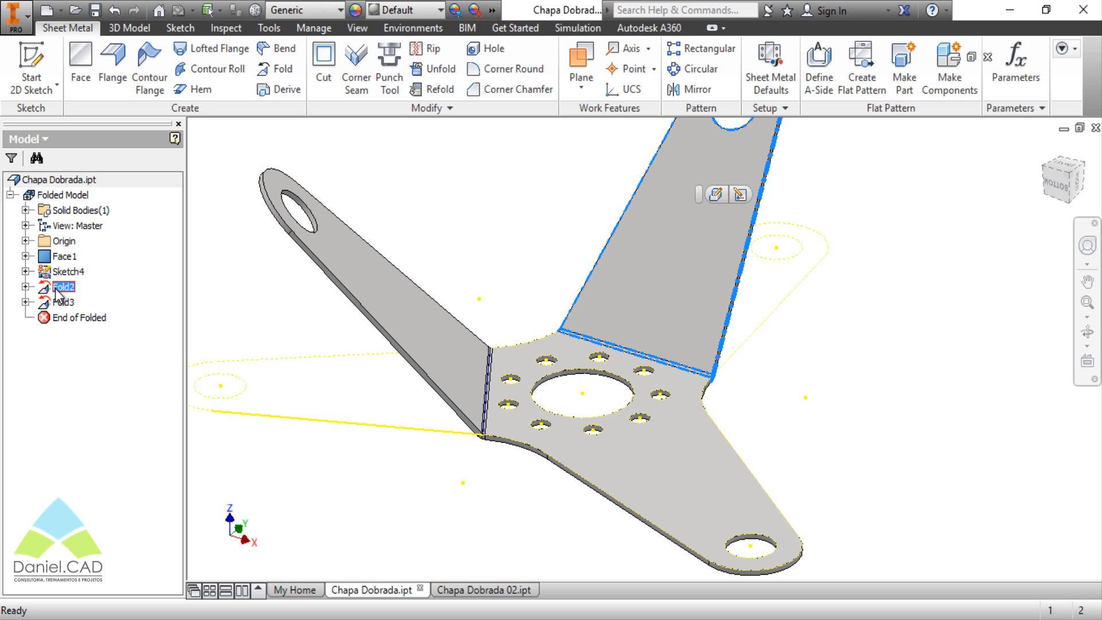
left_click(25, 287)
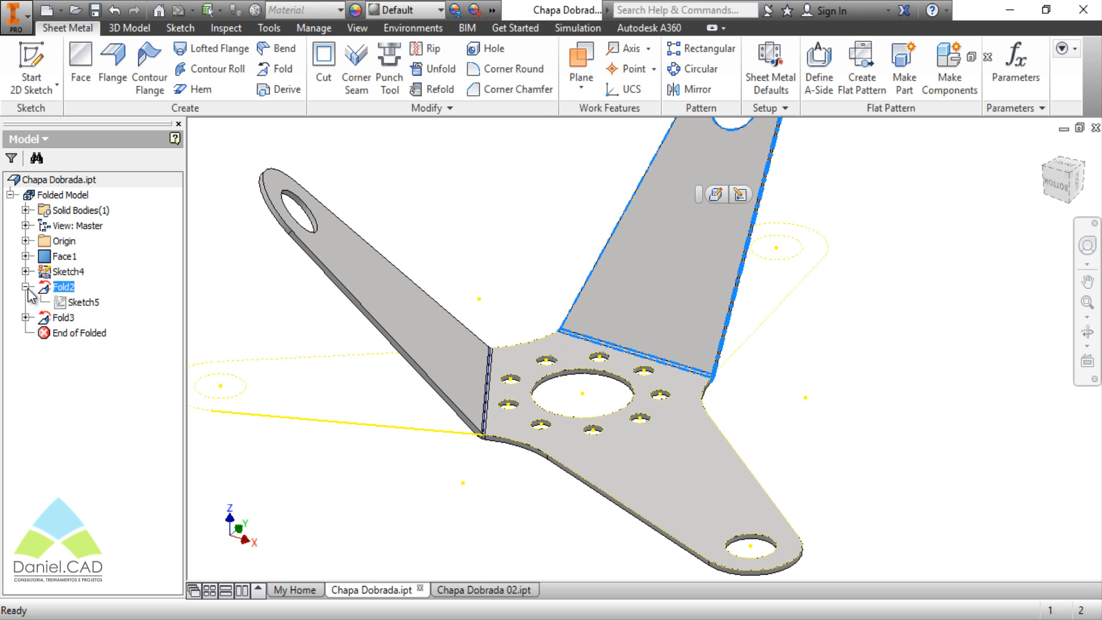
left_click(62, 310)
right_click(62, 310)
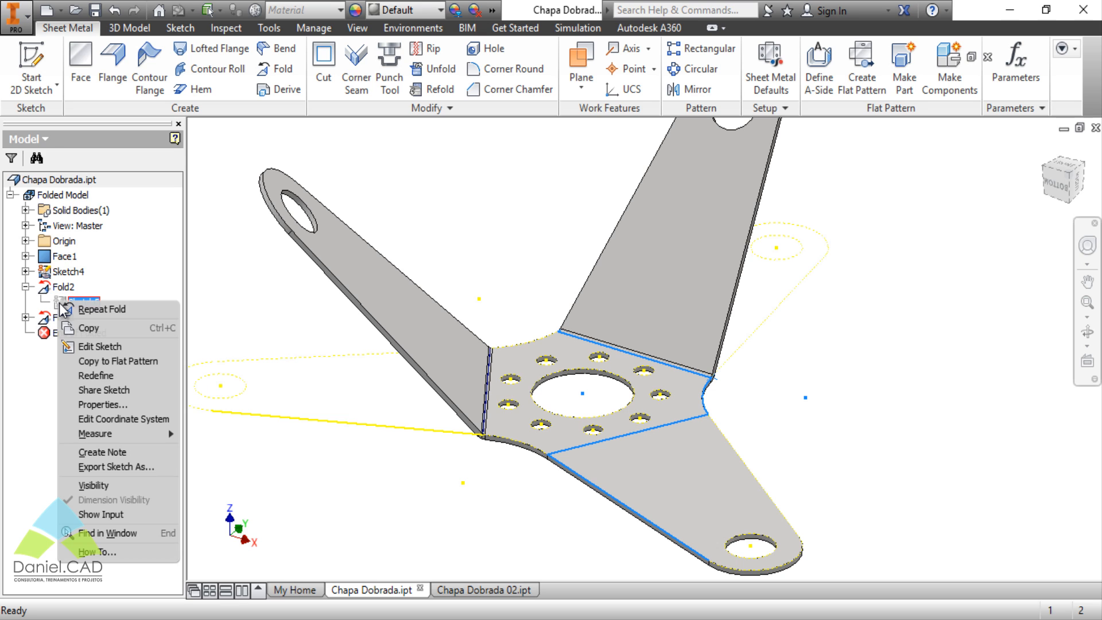
left_click(111, 487)
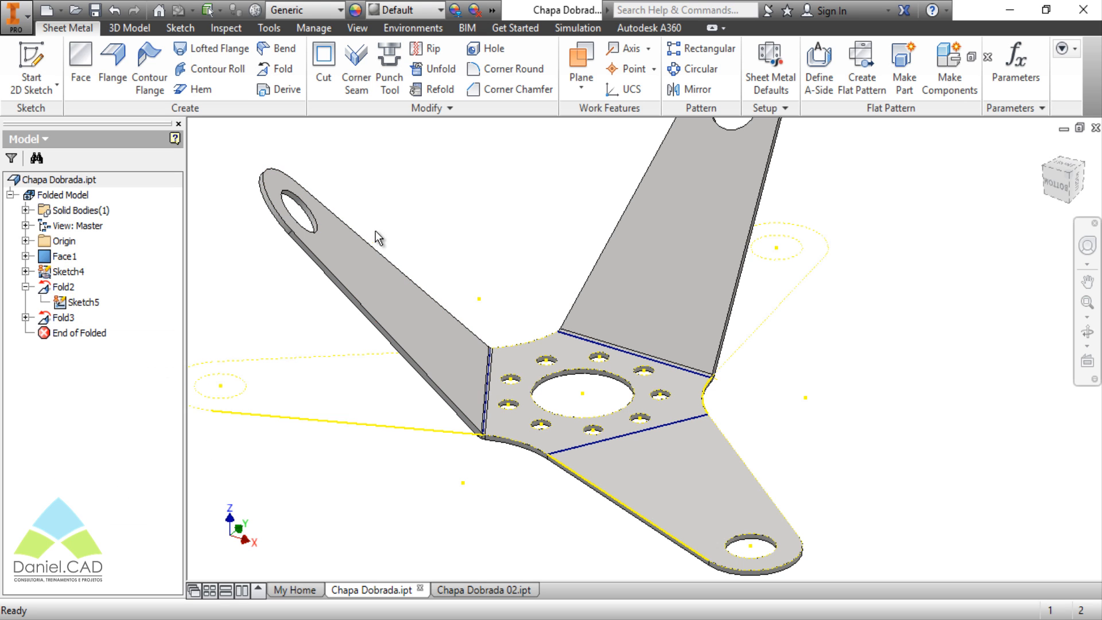
Fold the remaining flat arm upward 45 degrees along its Sketch5 bend line
middle_click_drag(380, 204, 354, 223)
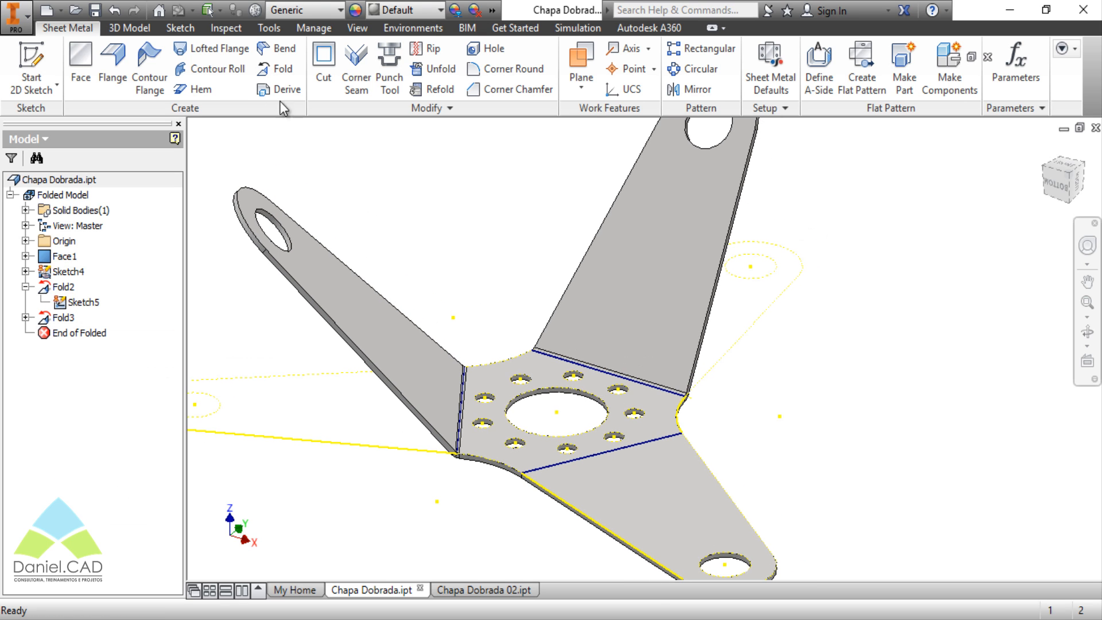
left_click(275, 70)
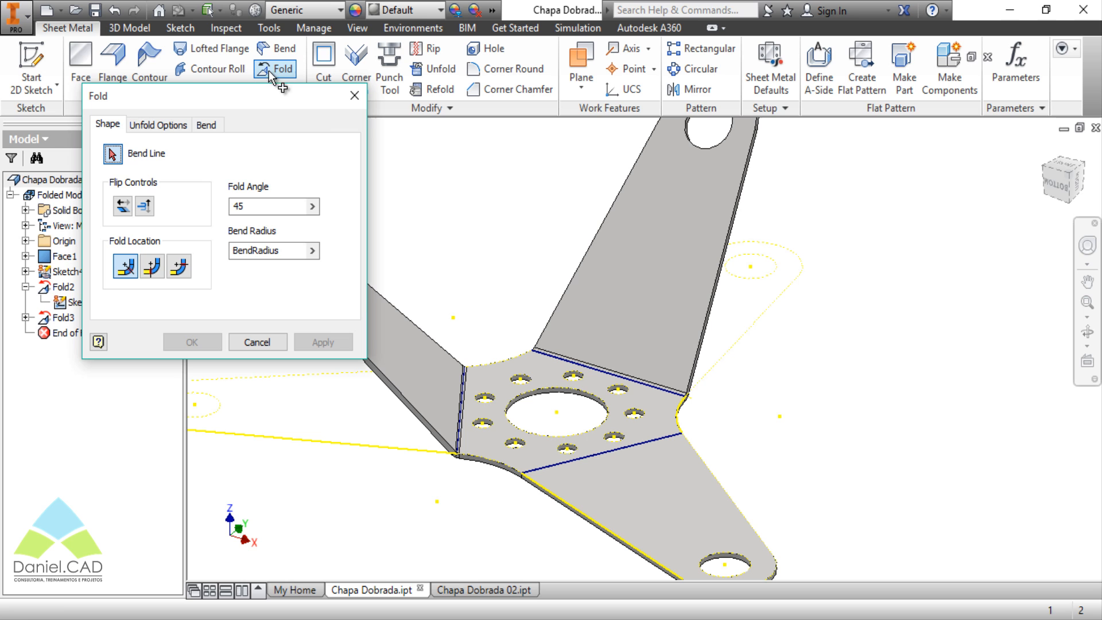
left_click(600, 460)
mouse_move(459, 509)
middle_mouse_down("shift")
mouse_move(451, 491)
mouse_move(483, 487)
middle_mouse_up("shift")
middle_click_drag(356, 378, 350, 444, "shift")
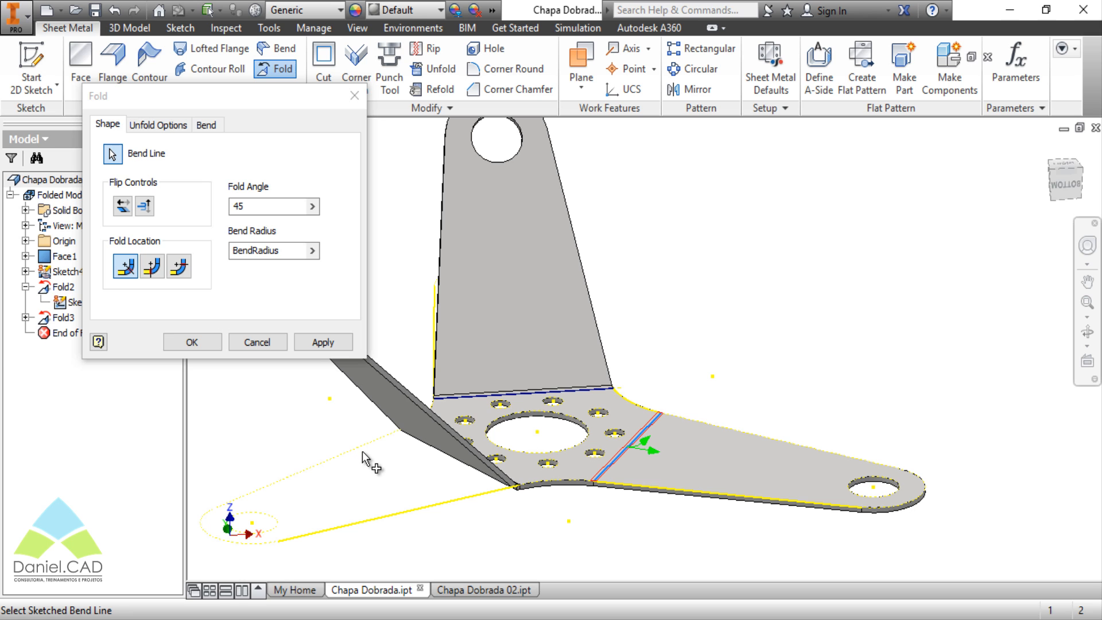
left_click(152, 266)
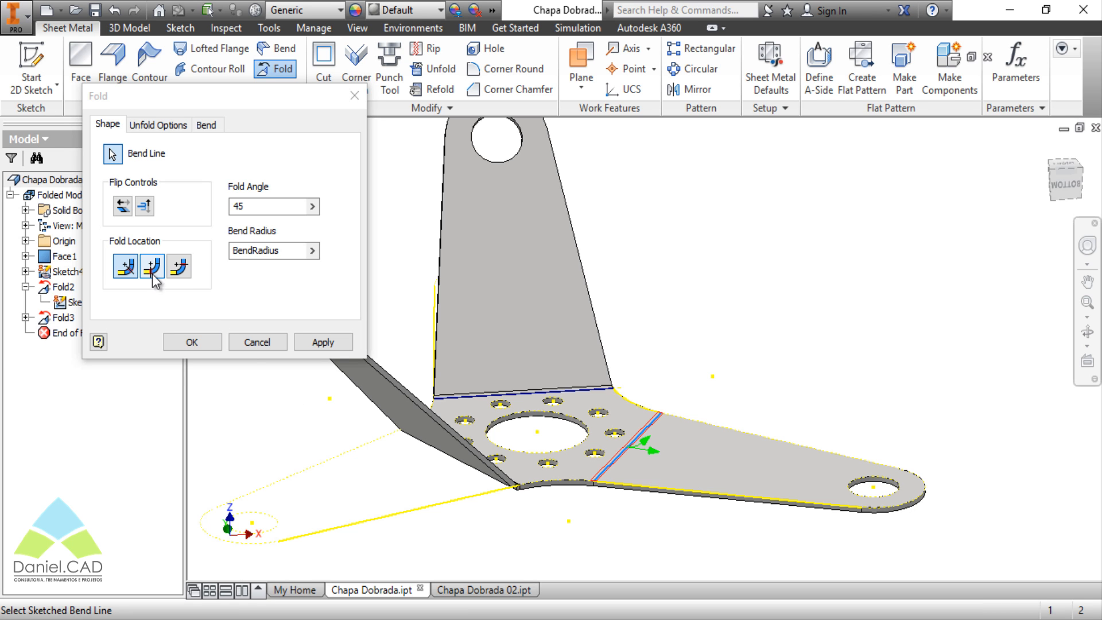
left_click(192, 341)
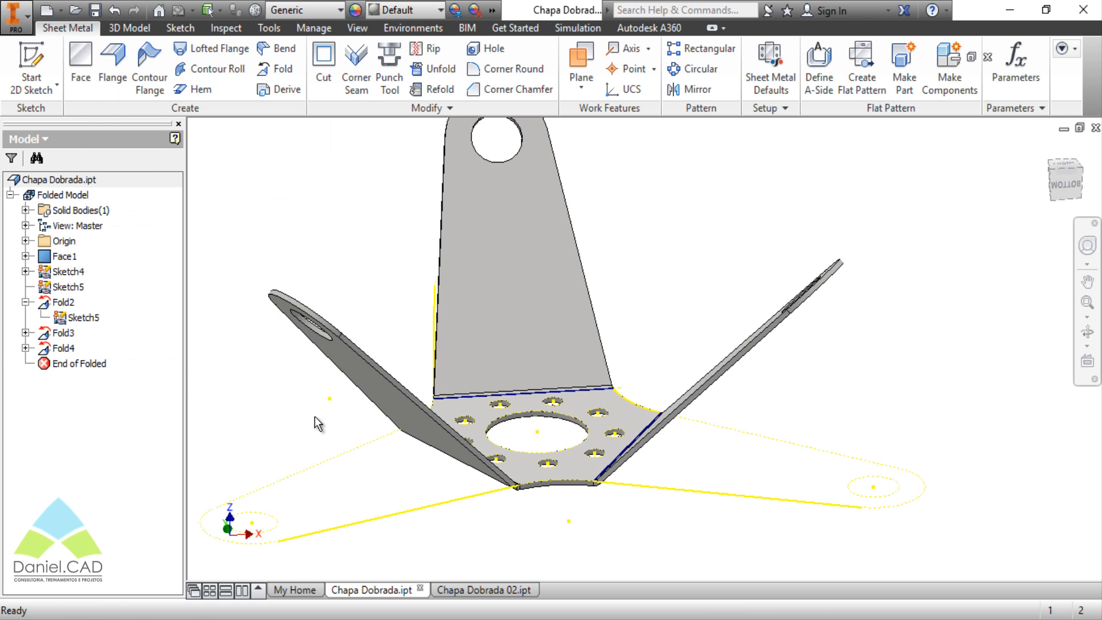
Hide the shared sketches Sketch5 and Sketch4 so only the folded plate is displayed
middle_click_drag(371, 433, 325, 422, "shift")
right_click(86, 318)
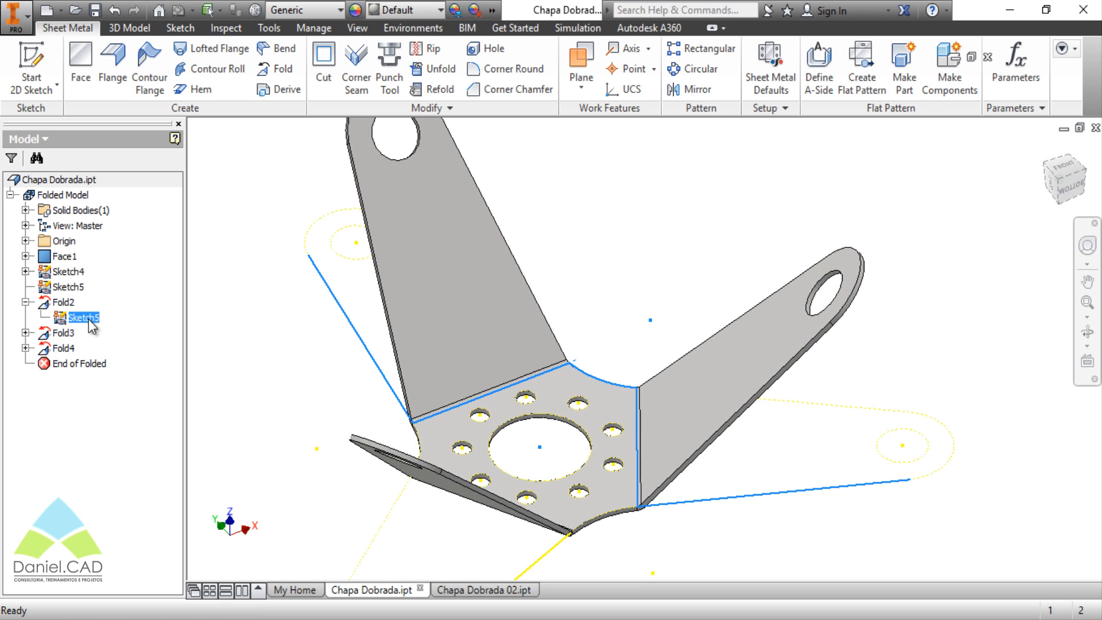
left_click(129, 486)
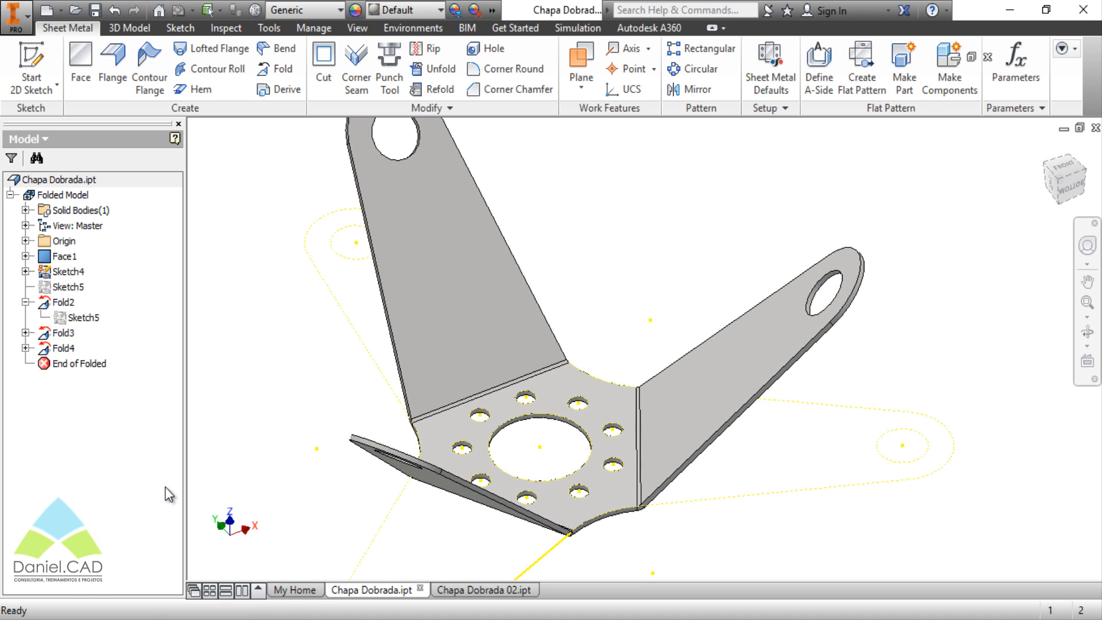
right_click(60, 271)
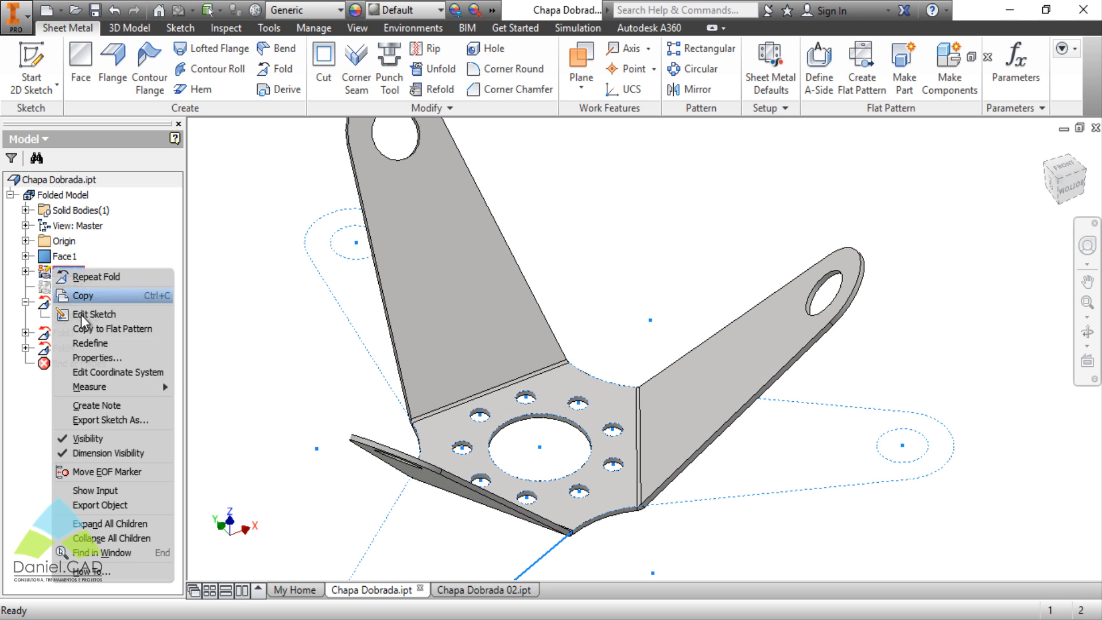
left_click(86, 439)
Start a sketch on the inner face of one folded arm and project the face's outline as construction geometry
mouse_move(344, 429)
middle_mouse_down("shift")
mouse_move(285, 423)
mouse_move(252, 459)
mouse_move(261, 439)
middle_mouse_up("shift")
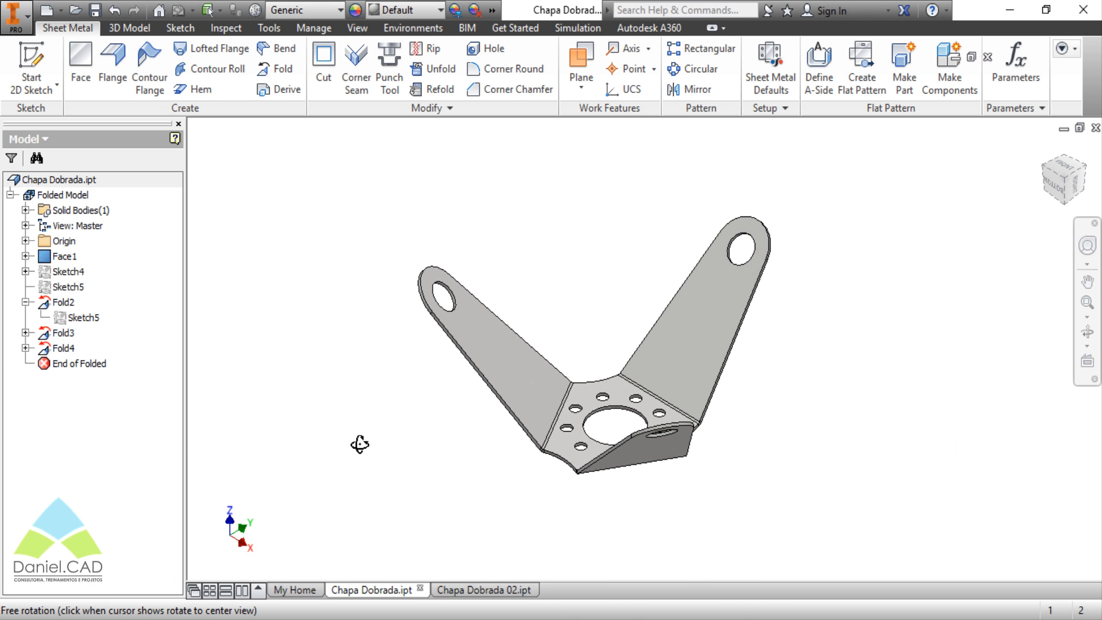
middle_click_drag(359, 445, 492, 450, "shift")
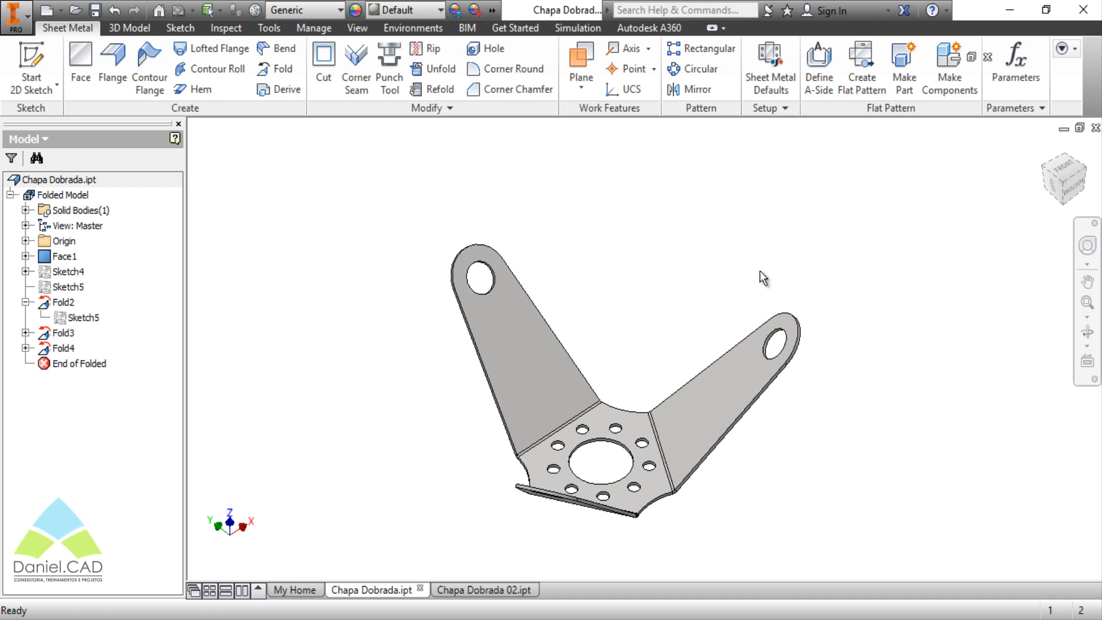
middle_click_drag(830, 423, 811, 442, "shift")
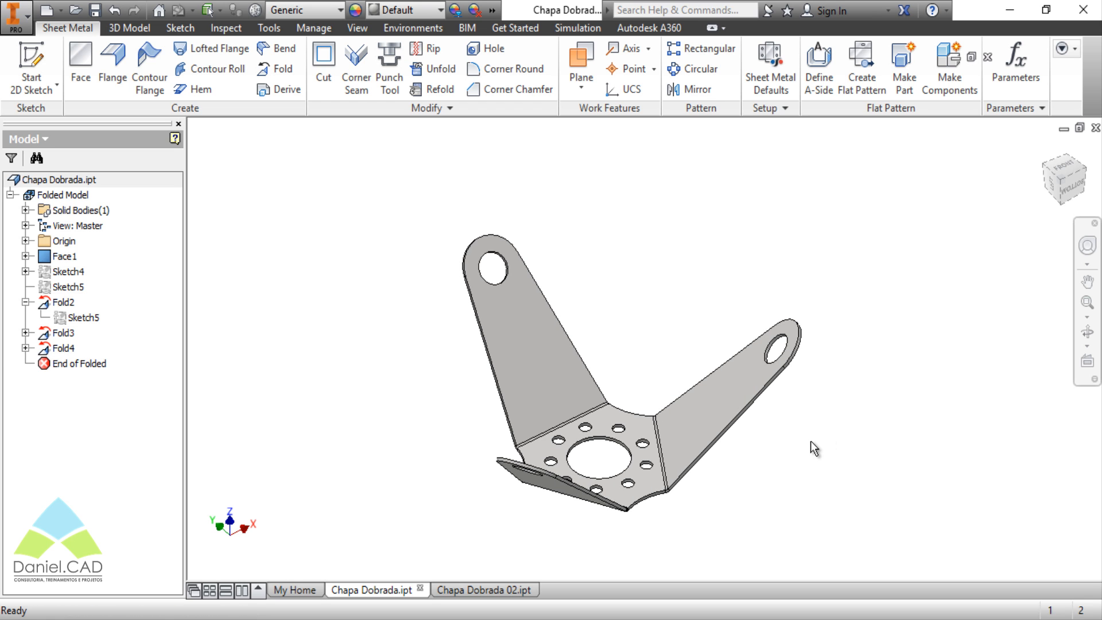
key("s")
left_click(728, 387)
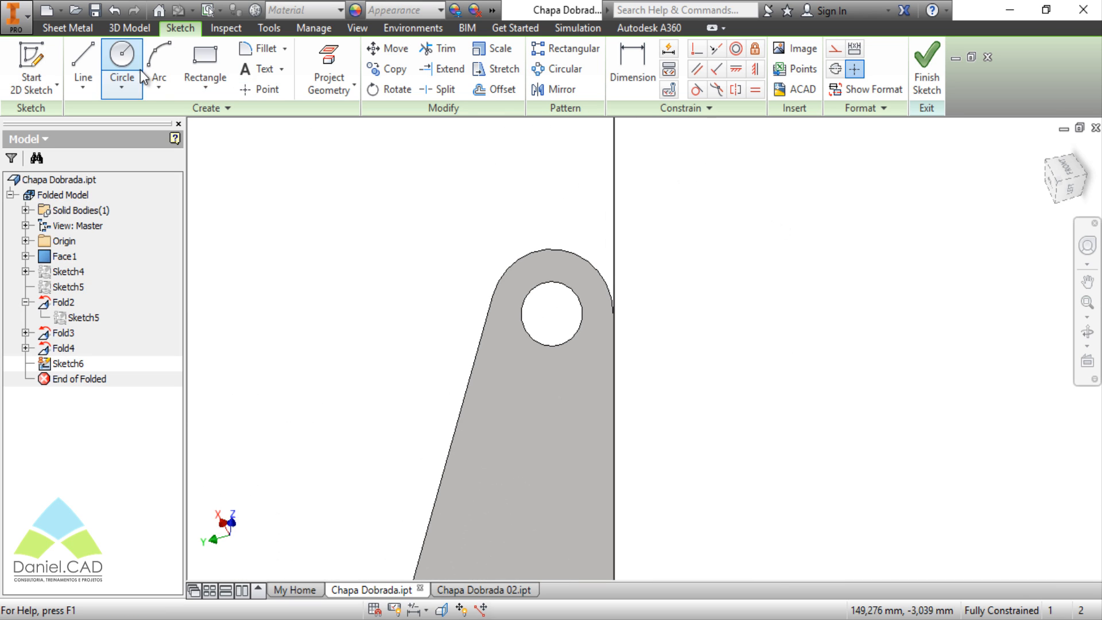
left_click(328, 66)
left_click(835, 49)
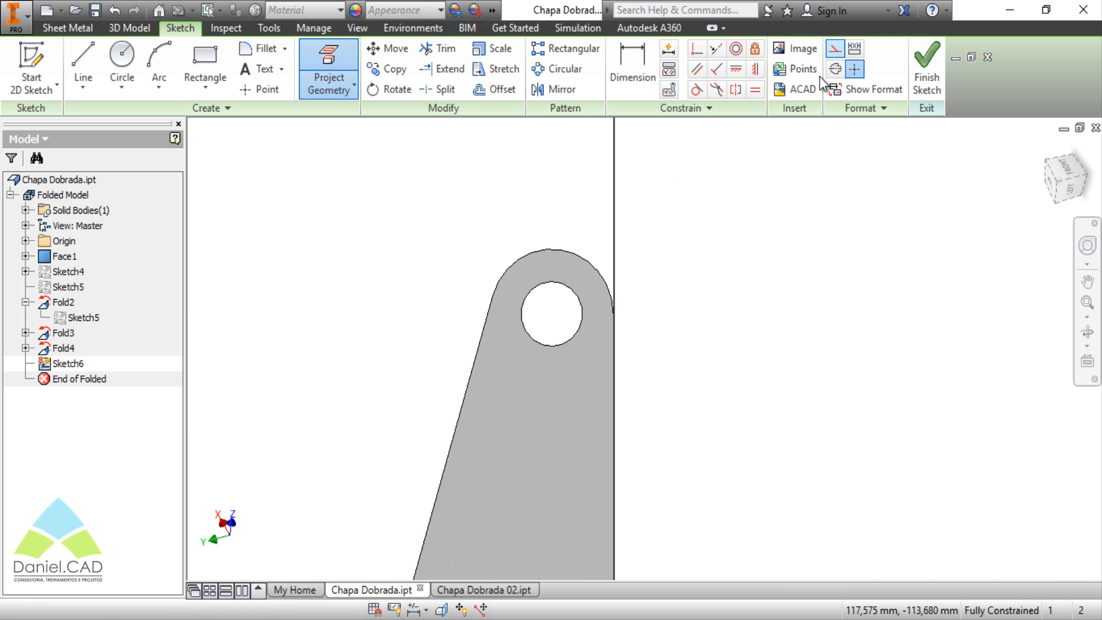
left_click(582, 405)
Draw a straight bend line across the arm near its middle, from one long edge to the other, and finish the sketch
left_click(83, 63)
middle_click_drag(566, 301, 615, 179)
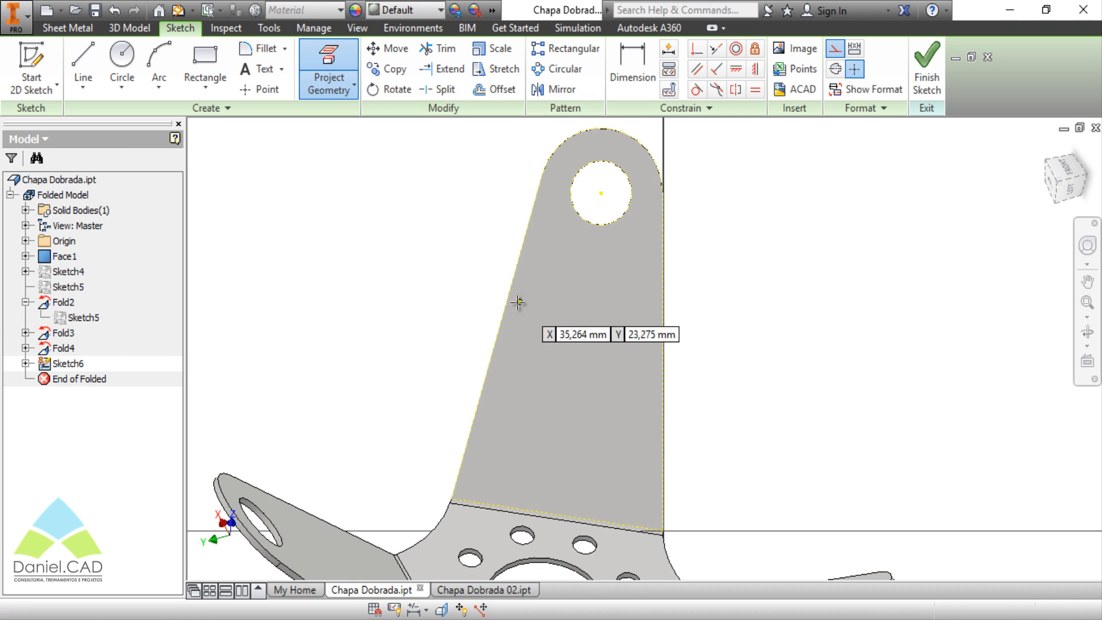
left_click(512, 297)
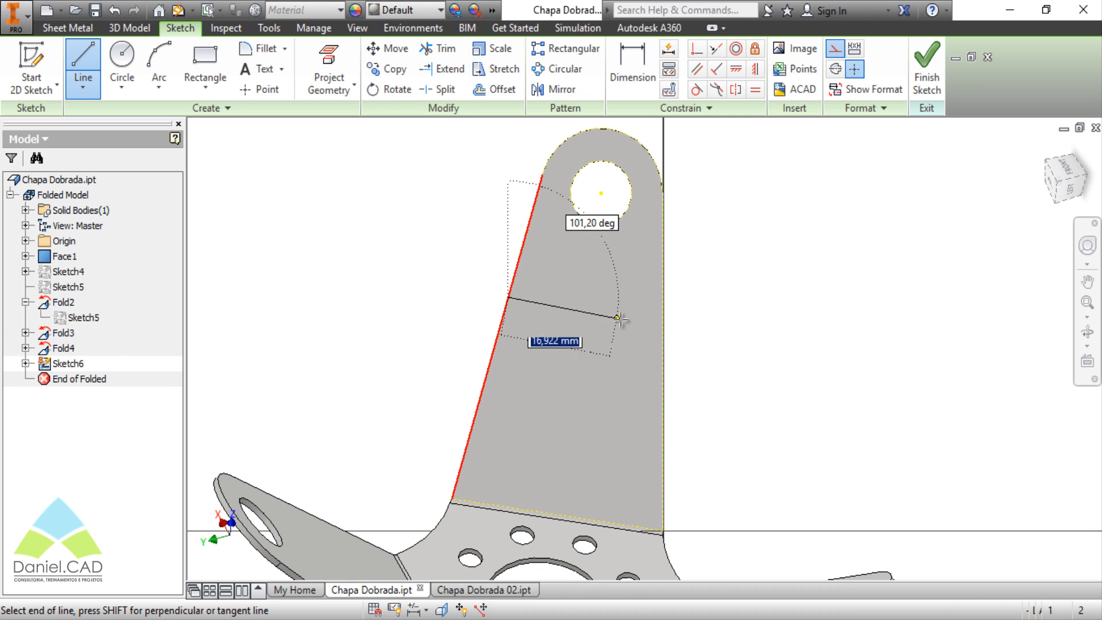
left_click(664, 321)
key("Escape")
left_click(647, 317)
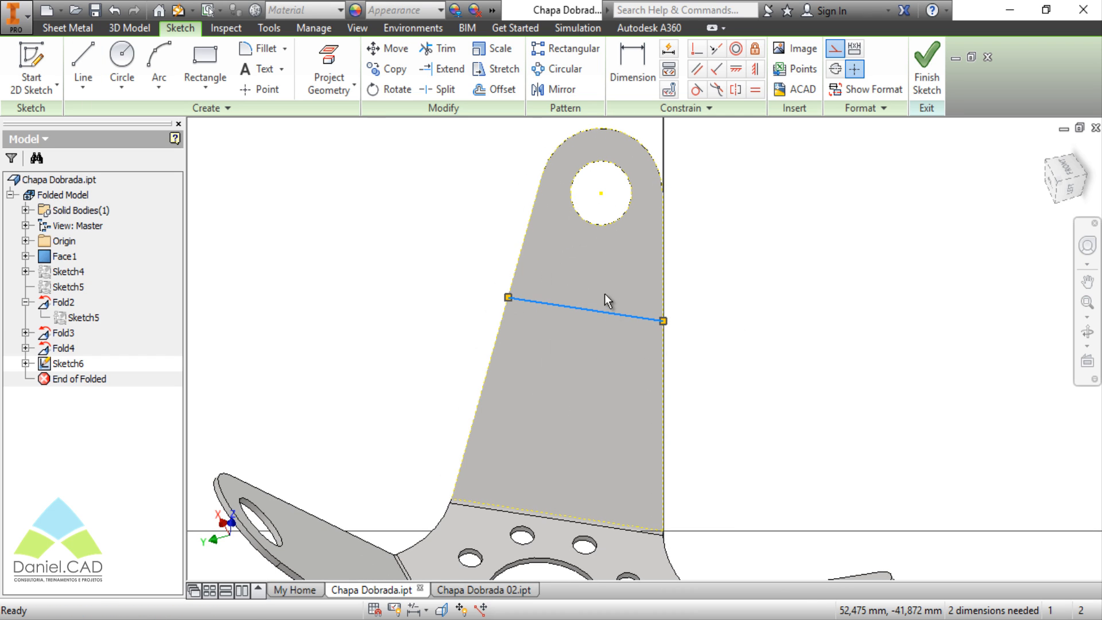
left_click(772, 301)
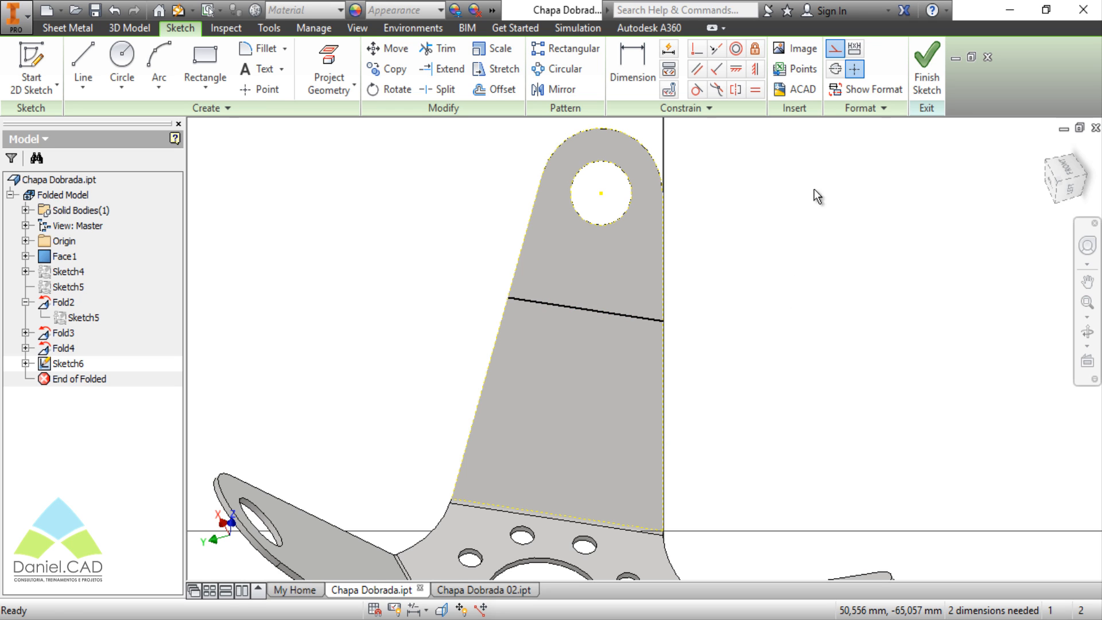
left_click(918, 59)
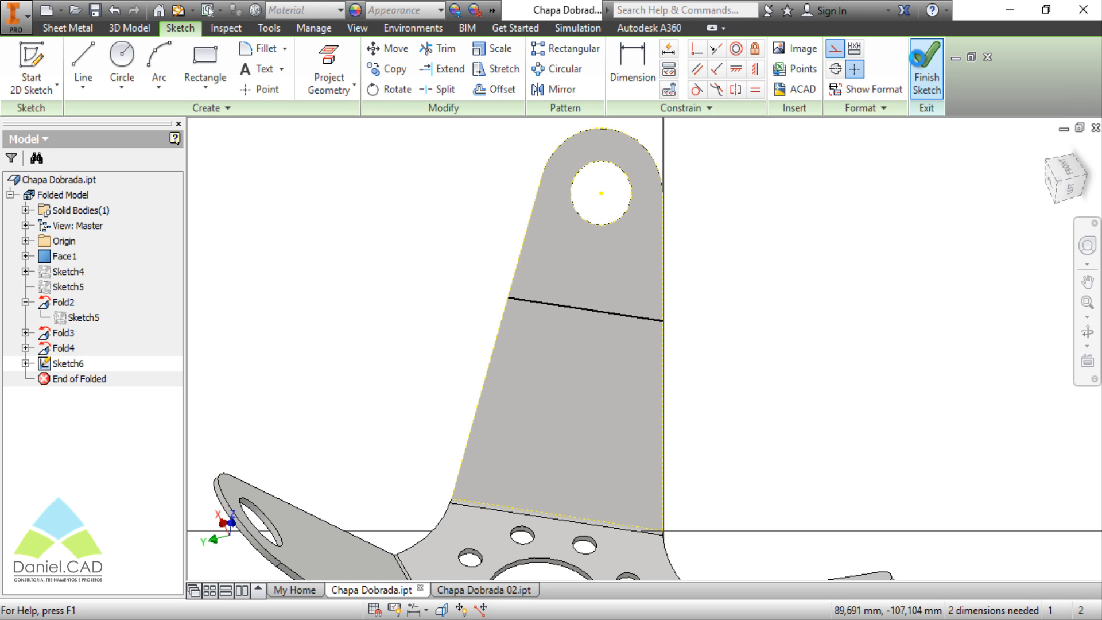
Fold the arm's outer end 45 degrees outward along the new sketch line, with the fold direction flipped, and view the result
left_click(281, 70)
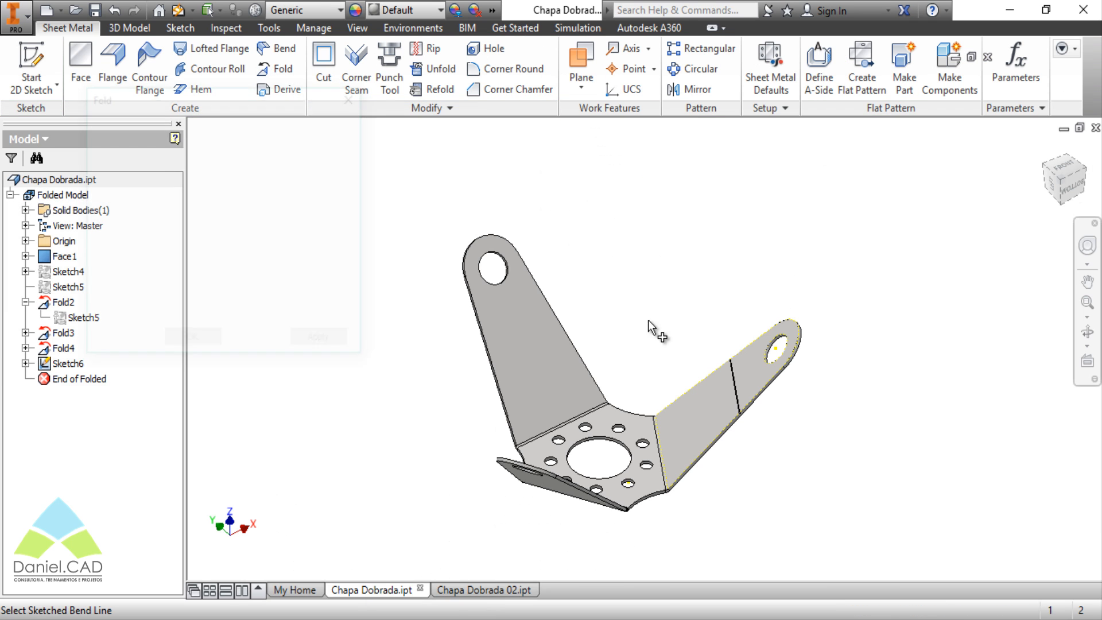
left_click(735, 388)
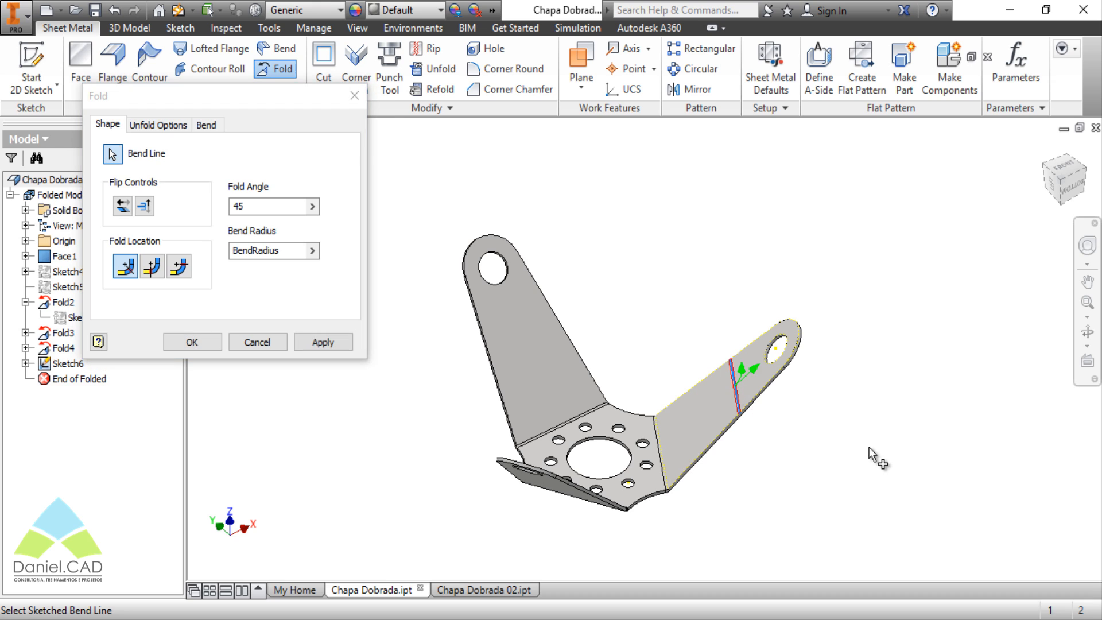
left_click(144, 205)
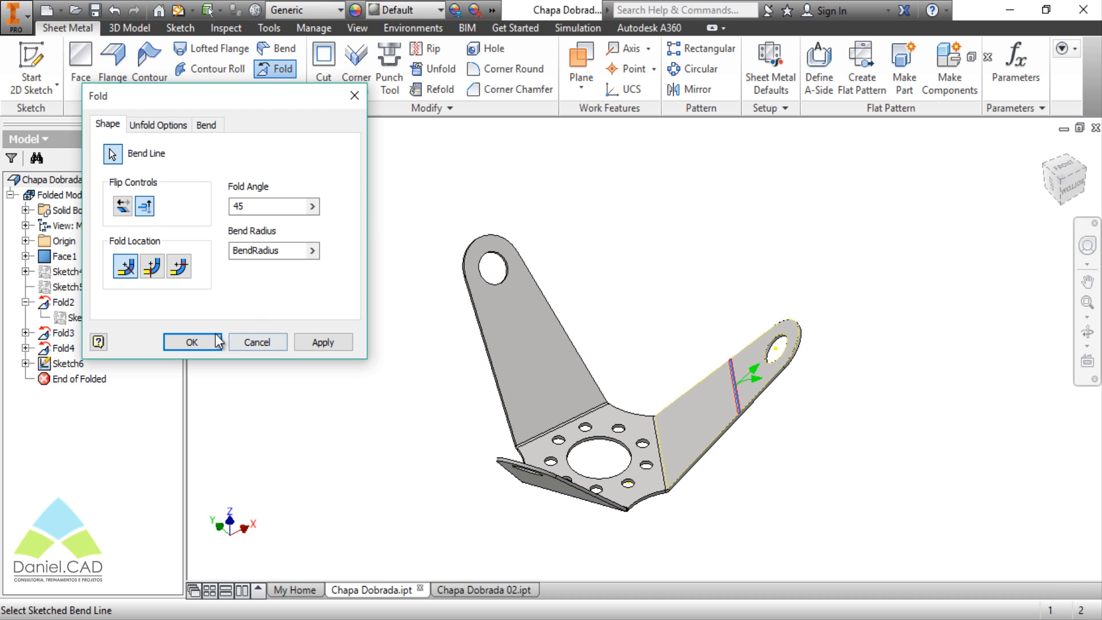
left_click(192, 342)
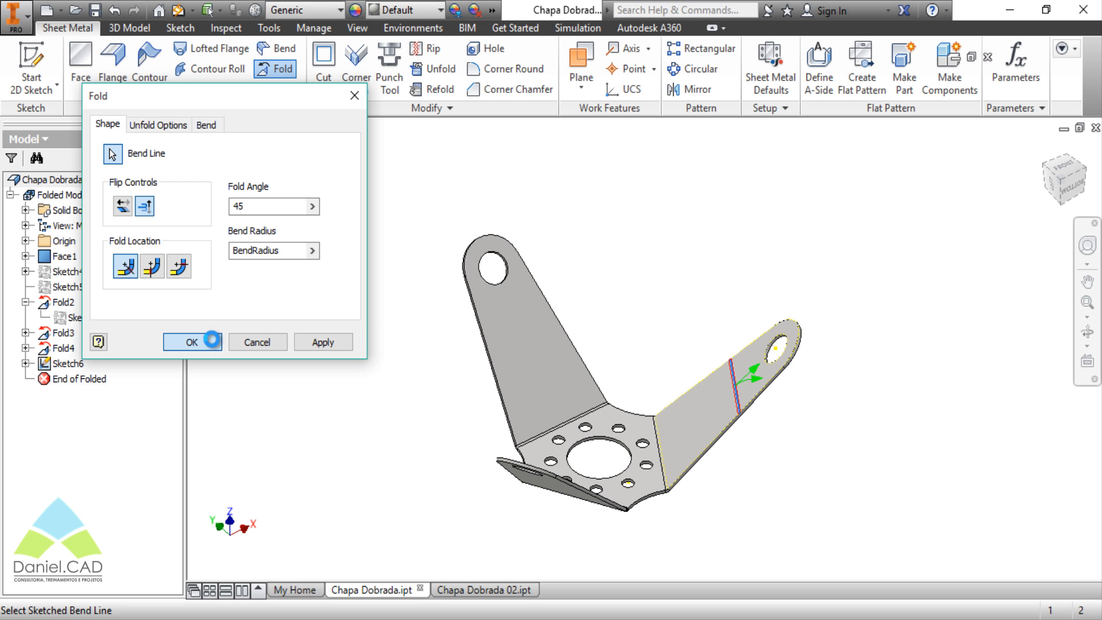
middle_click_drag(683, 408, 966, 455, "shift")
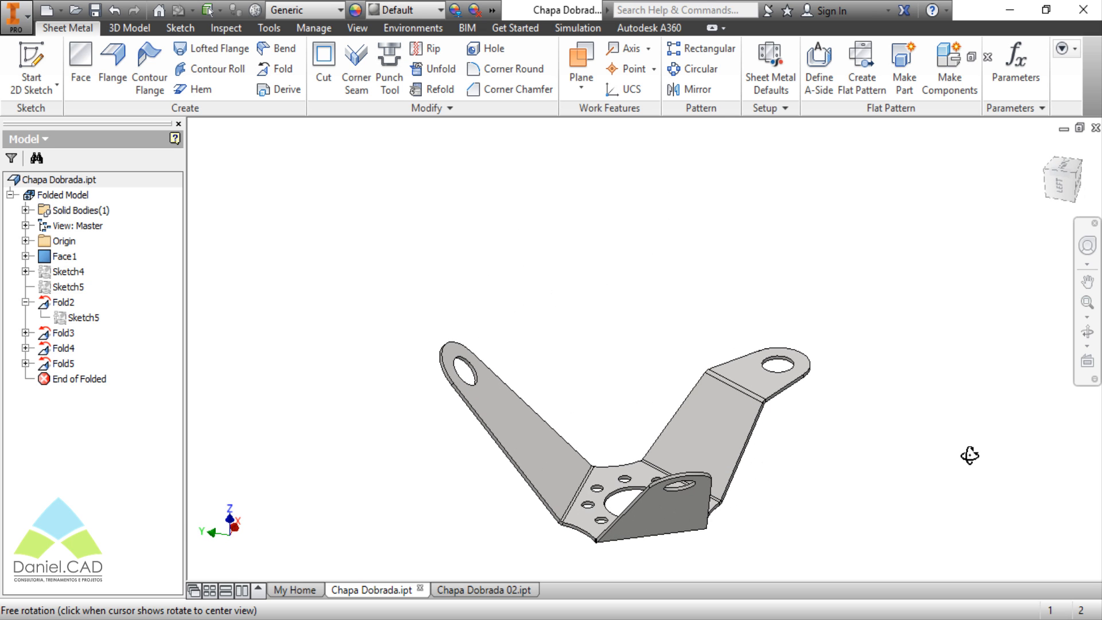
key("F6")
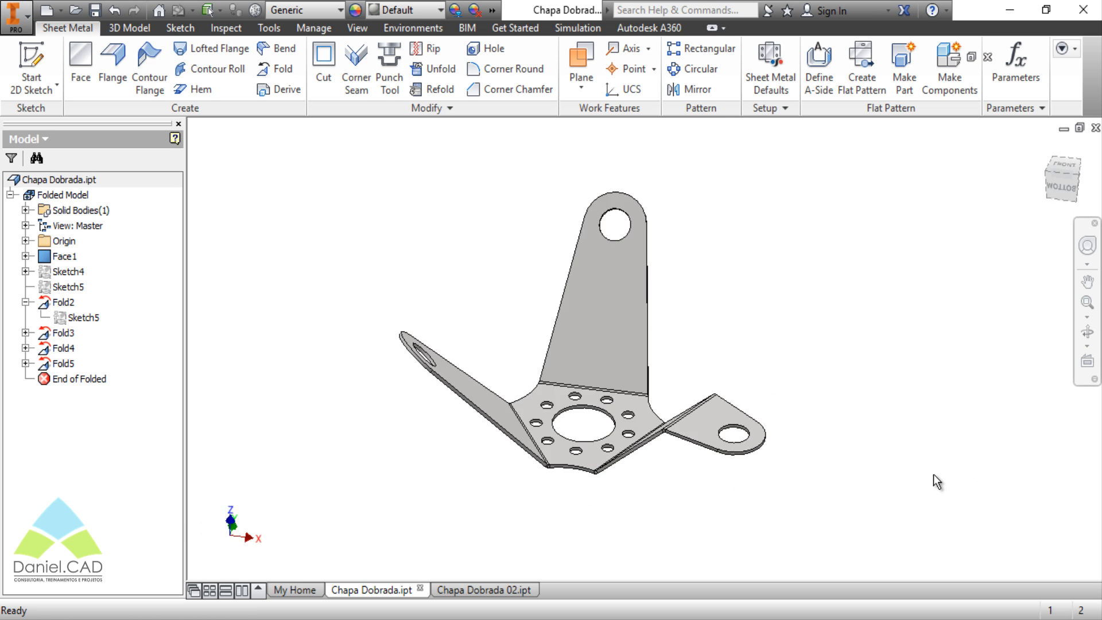